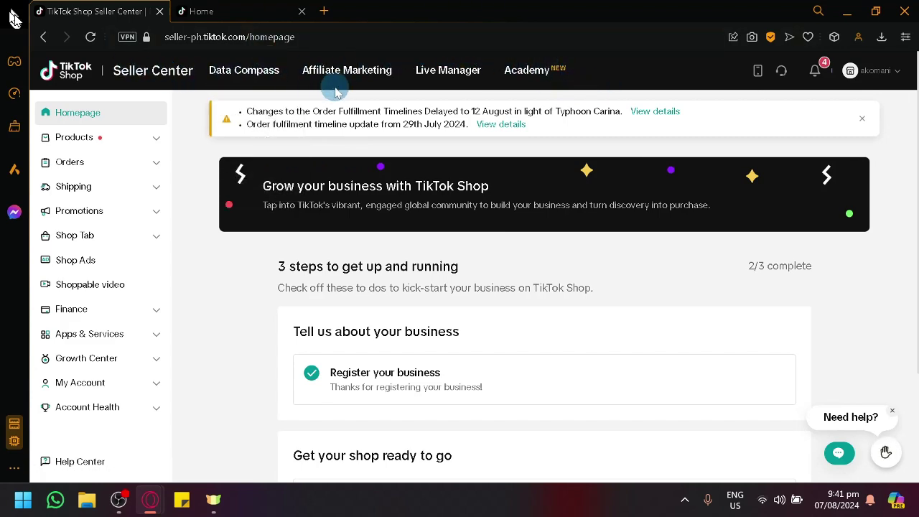
Examine the Seller Center's Affiliate Marketing options and the Affiliate Center home page, and return to the Seller Center homepage
mouse_move(257, 78)
scroll(257, 78, up, 5)
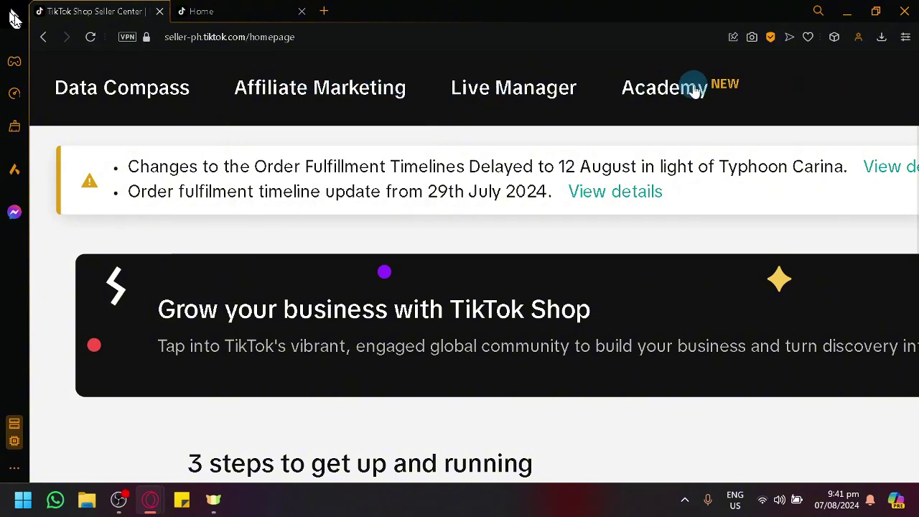
mouse_move(341, 89)
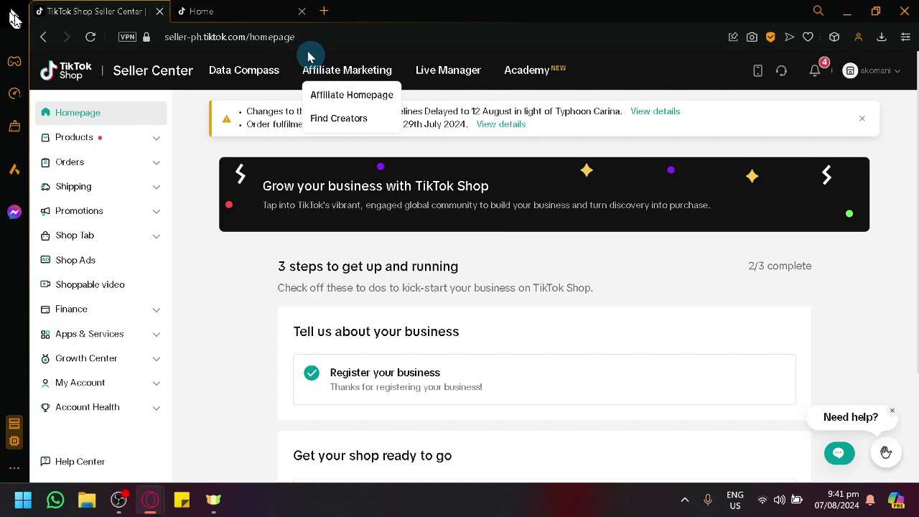
click(261, 11)
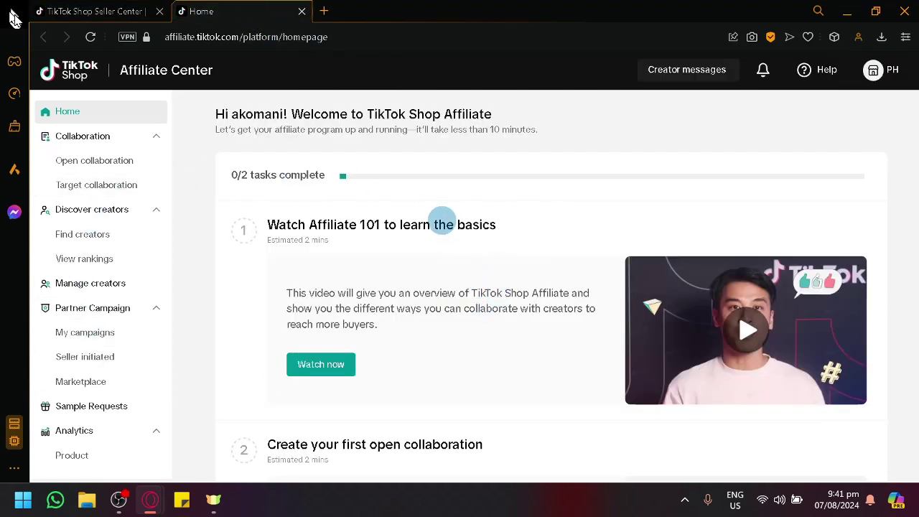
click(114, 11)
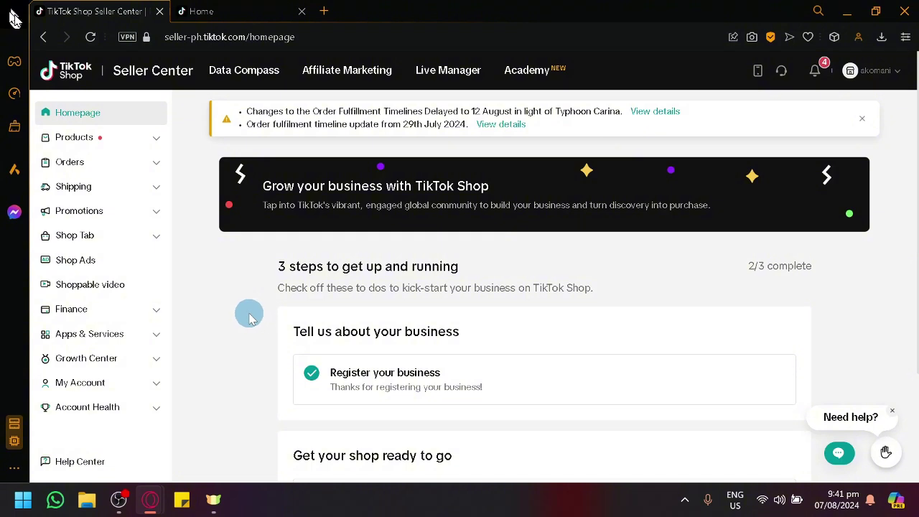
Switch to the browser window with the Authorize page and continue as a North America seller from the United States
mouse_move(152, 507)
click(547, 459)
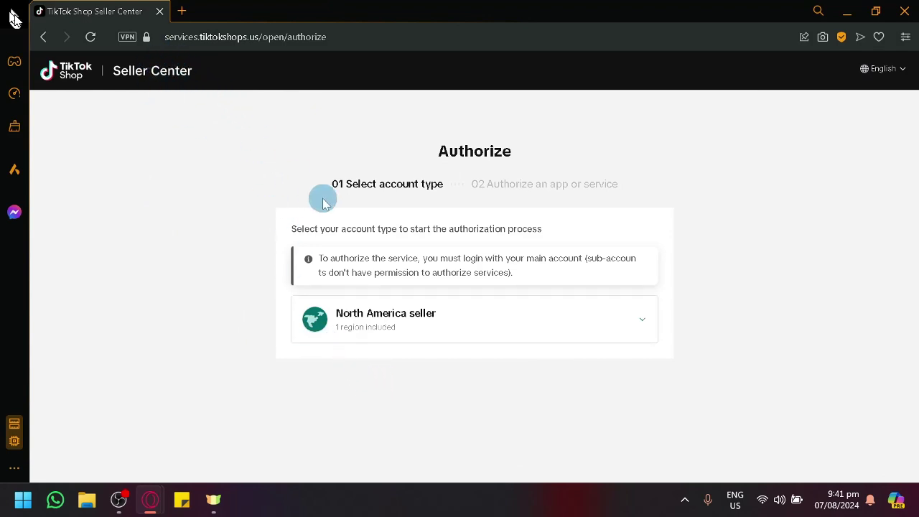
click(561, 305)
click(459, 366)
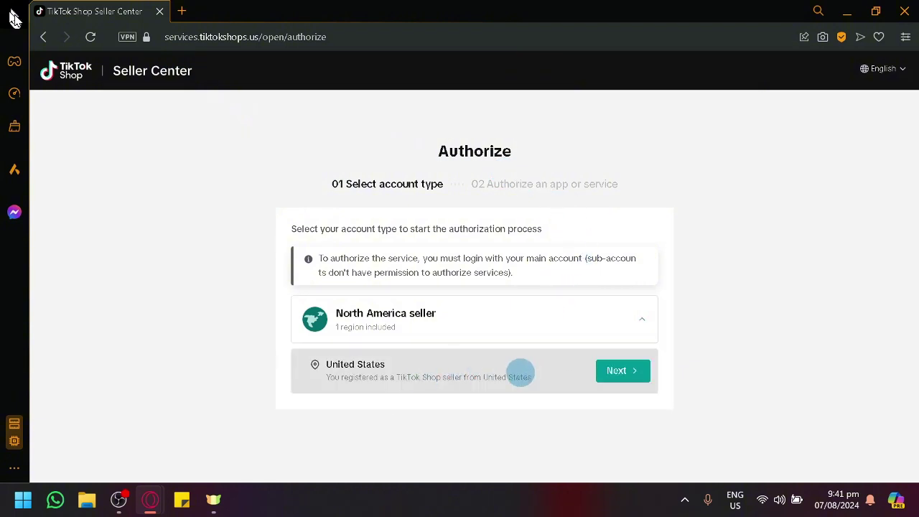
click(608, 371)
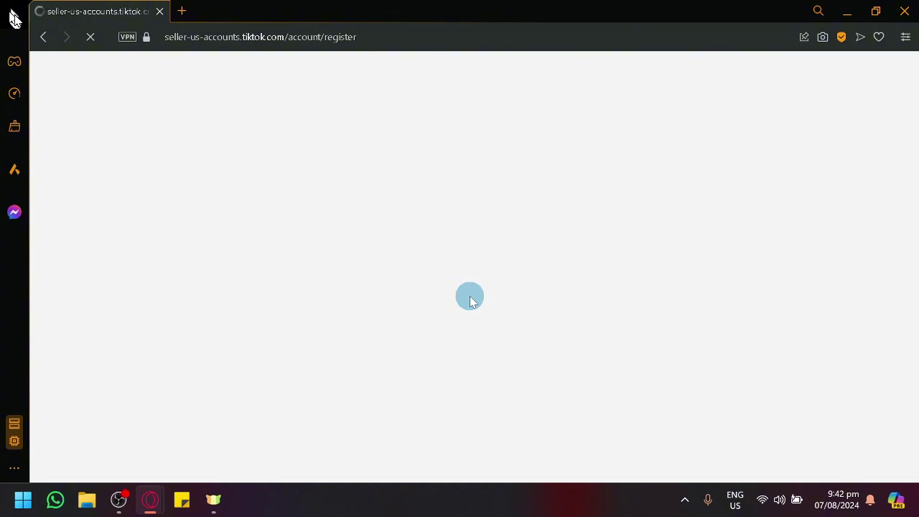
Examine the sign-up options and terms on the United States TikTok Shop seller registration page
scroll(461, 263, down, 2)
scroll(479, 237, up, 2)
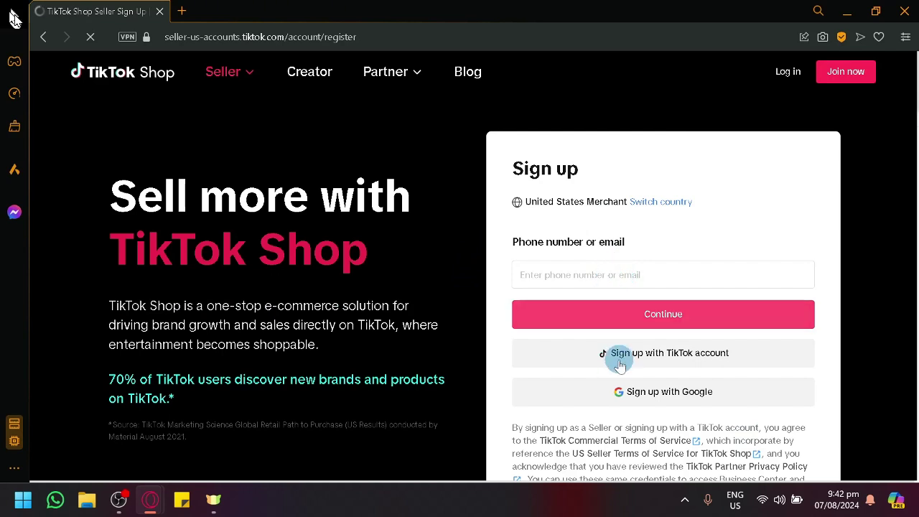
scroll(617, 337, down, 2)
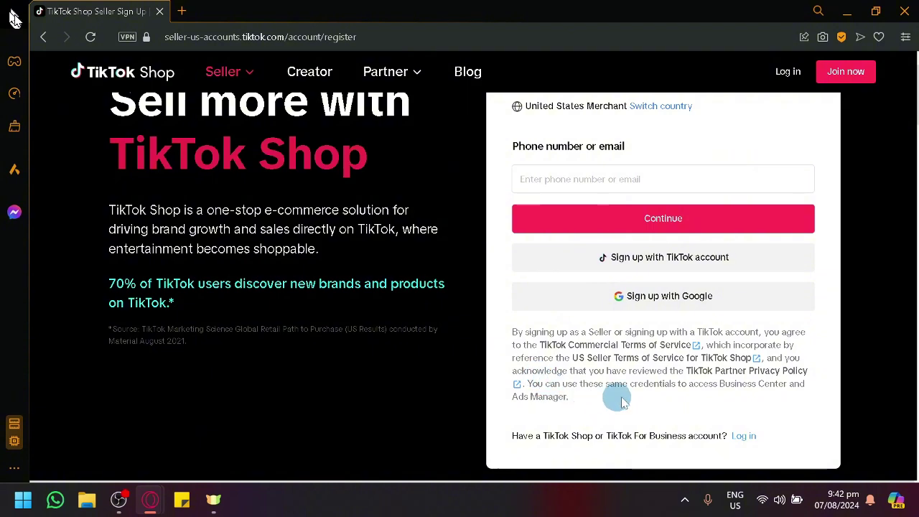
scroll(620, 396, up, 2)
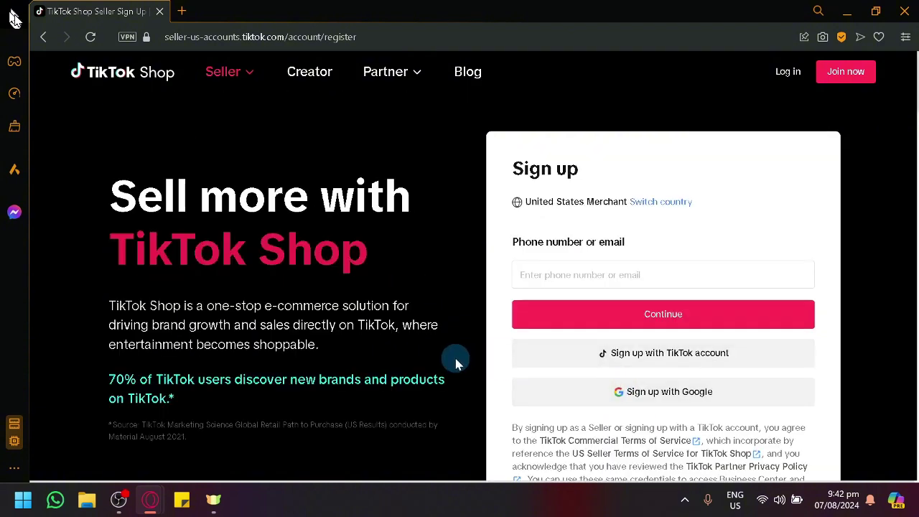
scroll(455, 360, down, 2)
scroll(452, 355, up, 2)
scroll(451, 354, down, 2)
scroll(450, 356, up, 2)
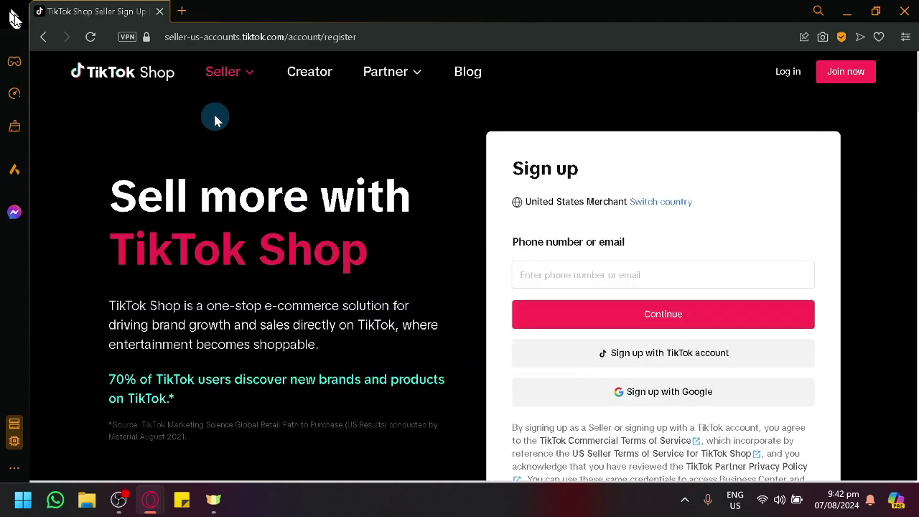
Return to the Seller Center window, search the web for "tiktok shop eligibility criteria" and open the TikTok Shop Seller Registration Guidelines (Philippines)
mouse_move(150, 499)
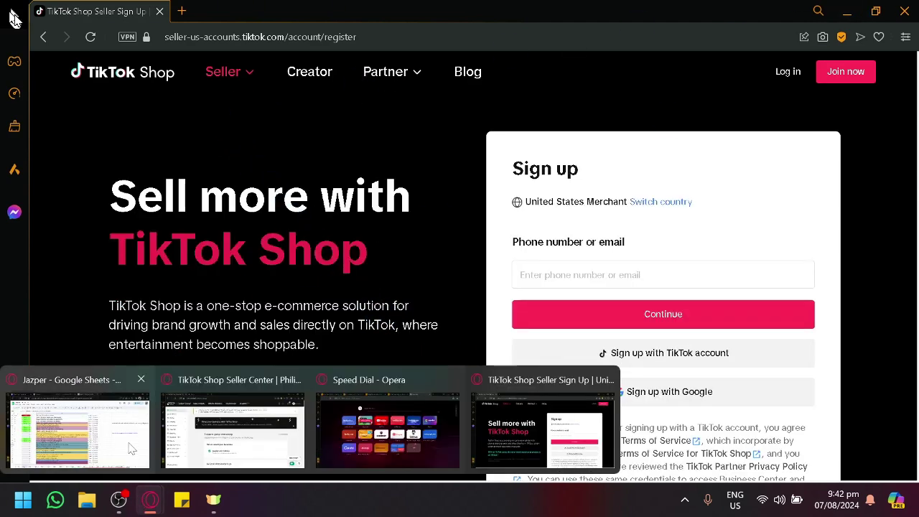
click(215, 422)
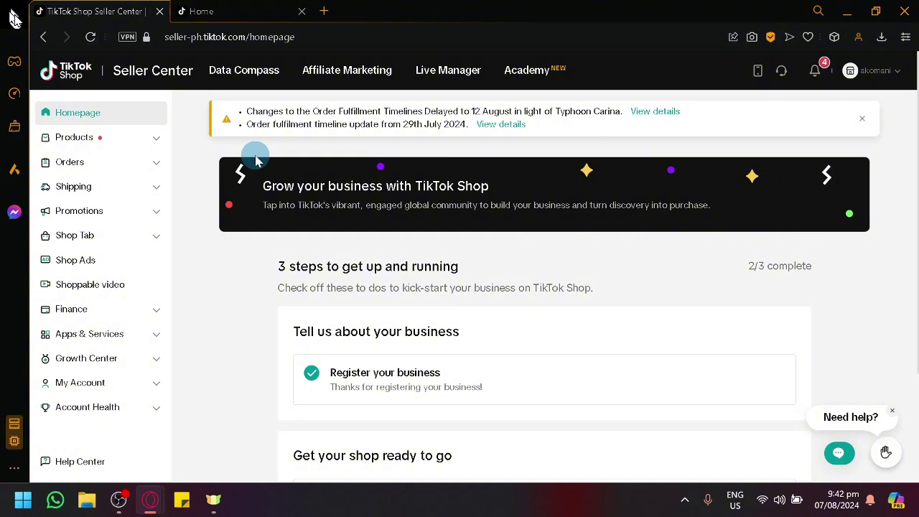
click(323, 12)
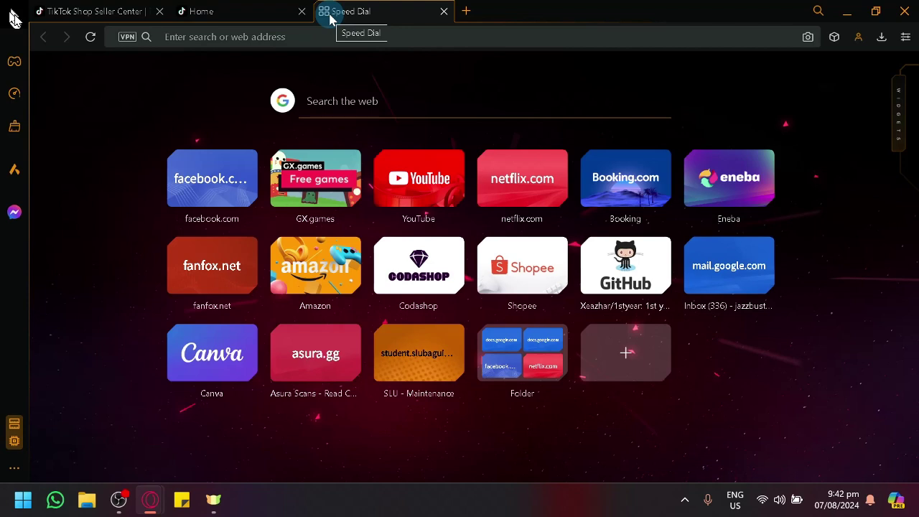
text(tiktok shop eligibility criteria)
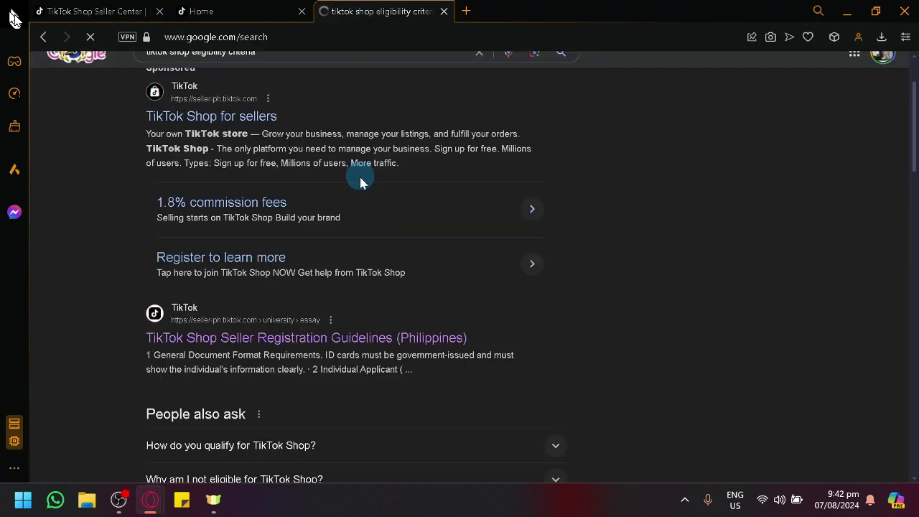
click(307, 348)
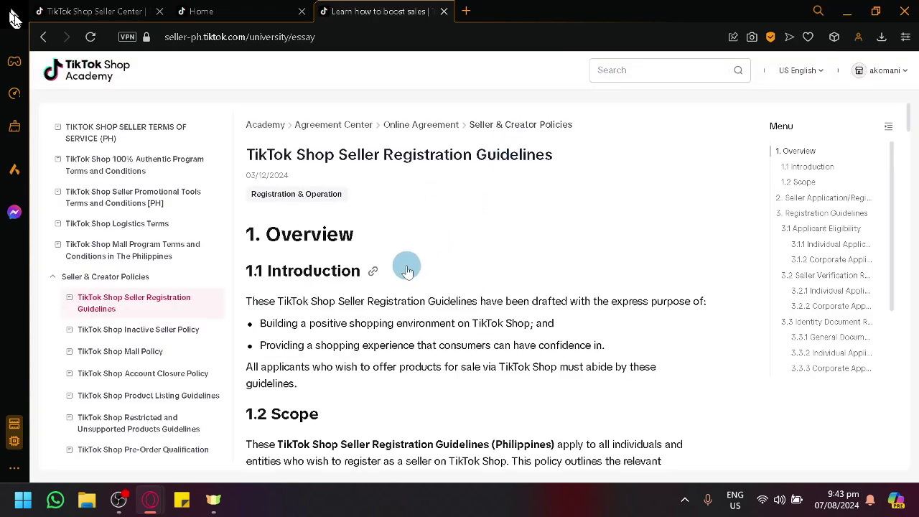
Read the eligibility rules for individual and corporate applicants and the accepted identification documents in the registration guidelines
scroll(409, 264, down, 5)
scroll(410, 264, down, 7)
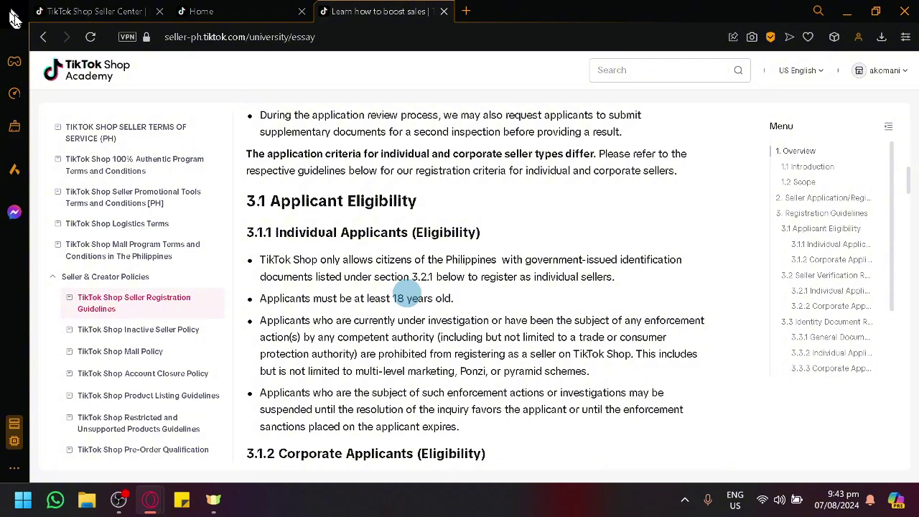
scroll(407, 290, down, 4)
scroll(409, 291, up, 4)
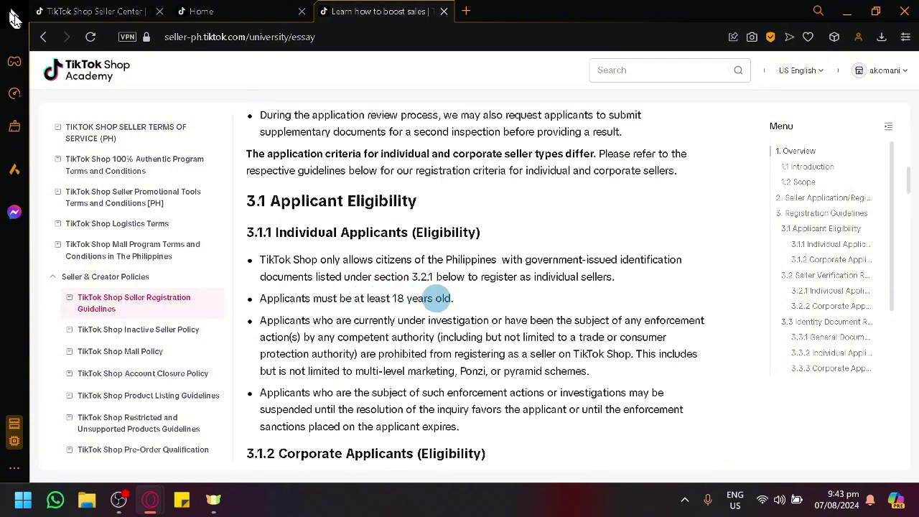
scroll(443, 297, down, 1)
scroll(443, 297, down, 3)
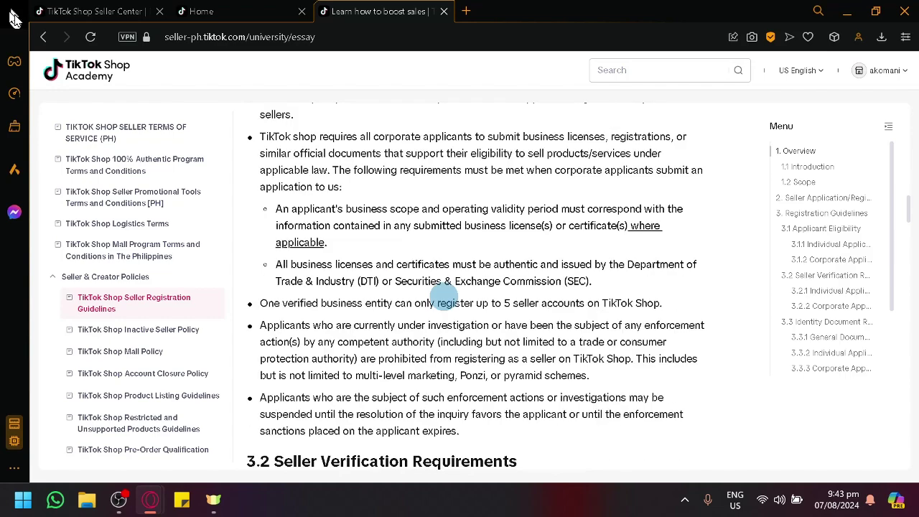
scroll(445, 301, down, 5)
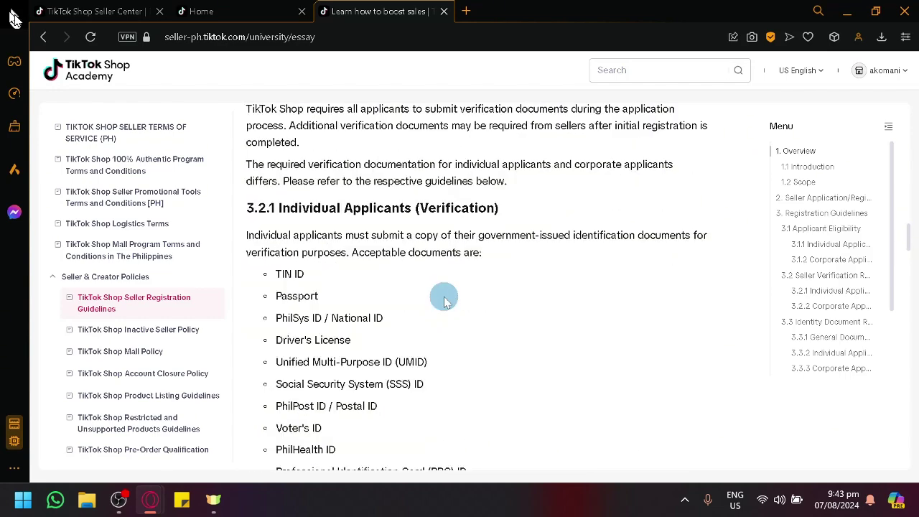
scroll(381, 293, down, 1)
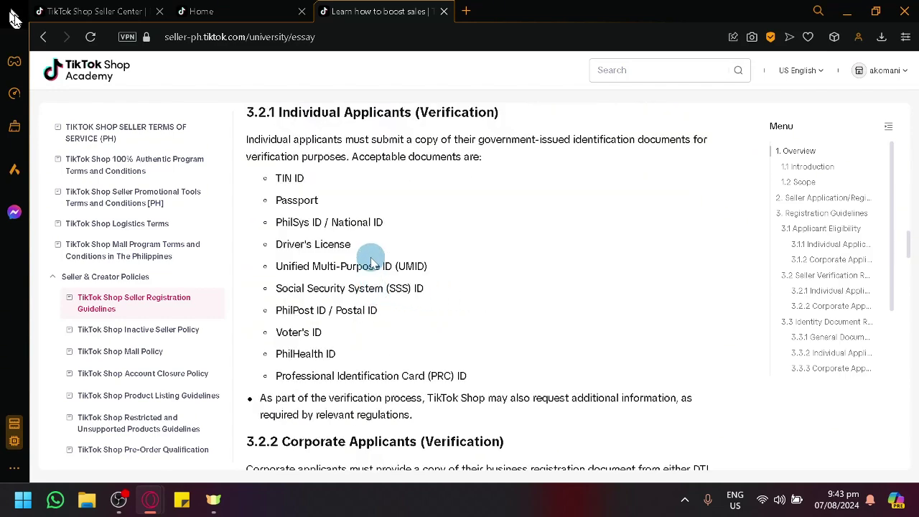
Review the document, shop name, seller profile and audit rules in the registration guidelines, and close the guidelines page
scroll(371, 259, down, 4)
scroll(385, 248, down, 6)
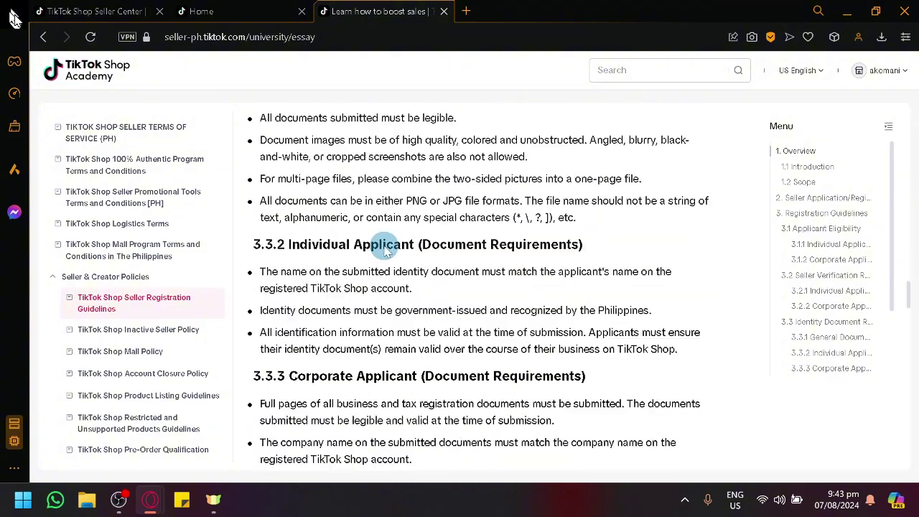
scroll(385, 248, down, 2)
scroll(386, 248, down, 8)
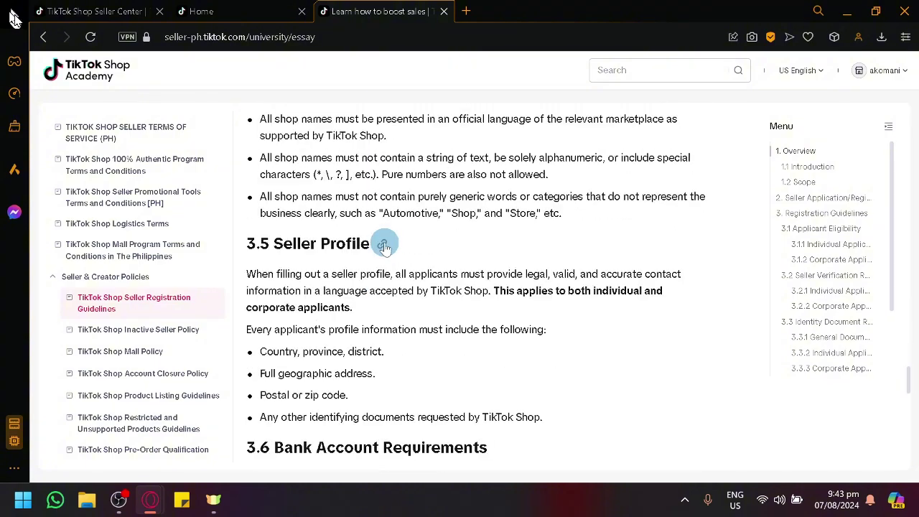
scroll(384, 246, down, 7)
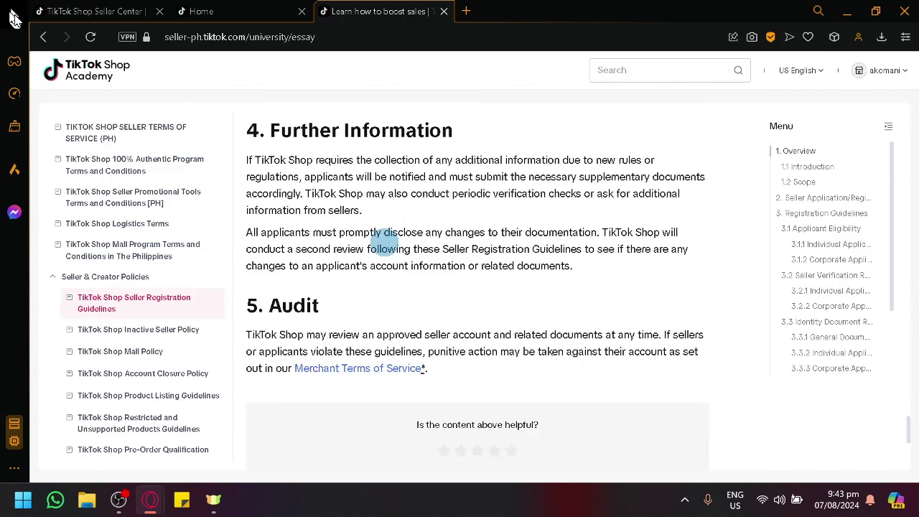
scroll(384, 237, up, 20)
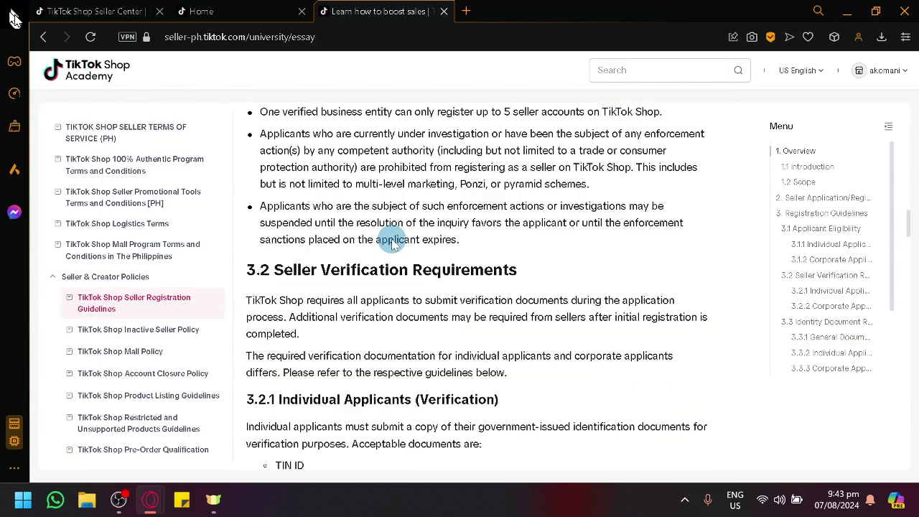
scroll(393, 240, up, 15)
scroll(407, 225, down, 3)
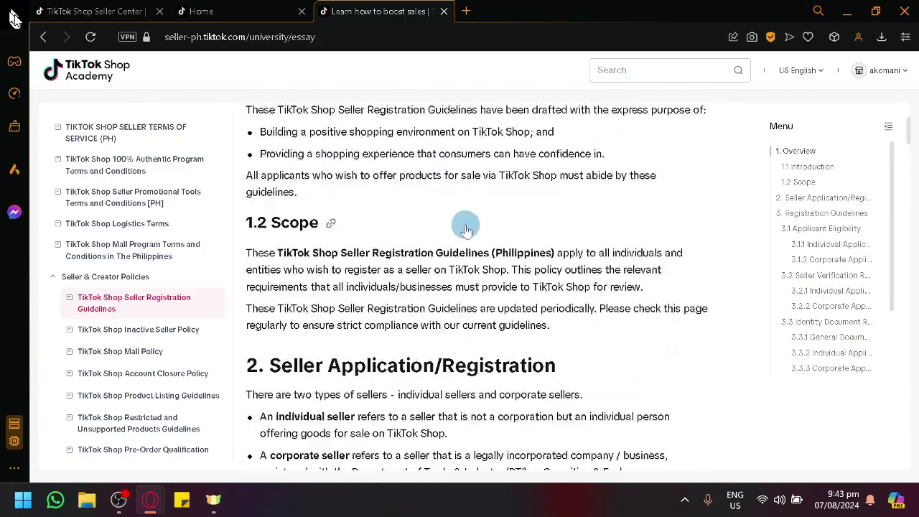
scroll(465, 215, down, 2)
scroll(333, 143, up, 5)
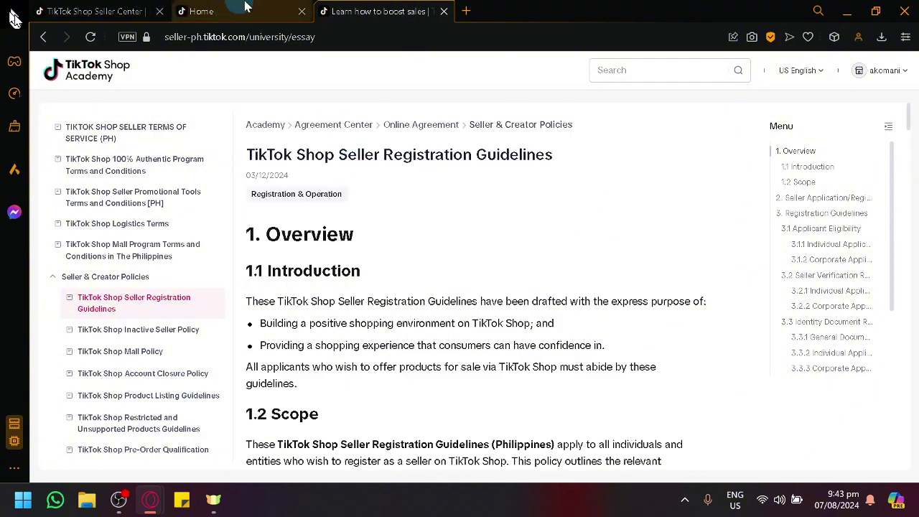
click(444, 12)
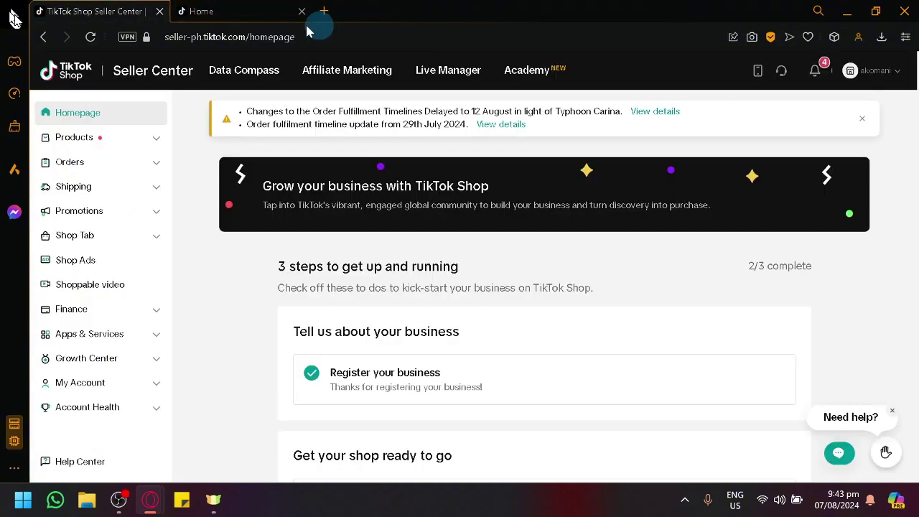
In the Affiliate Center, collapse the Collaboration, Discover creators, Partner Campaign and Analytics sections
click(225, 9)
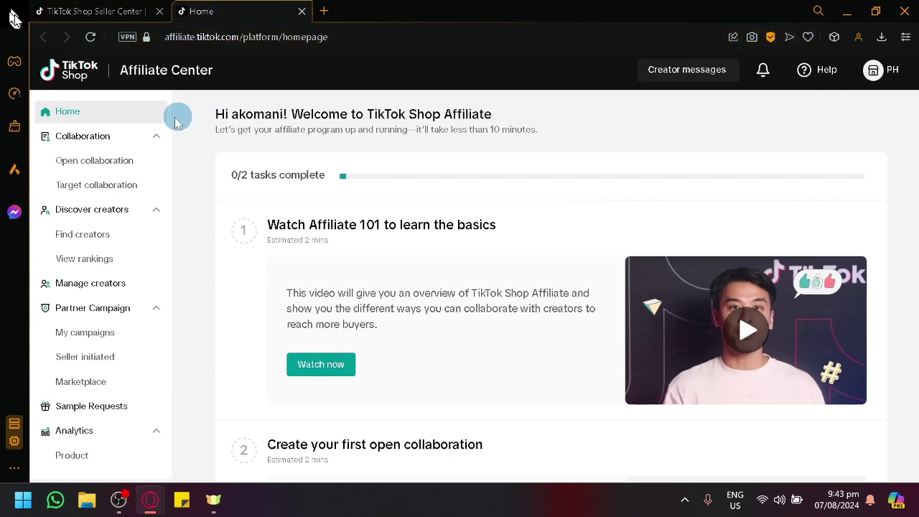
click(143, 136)
click(144, 160)
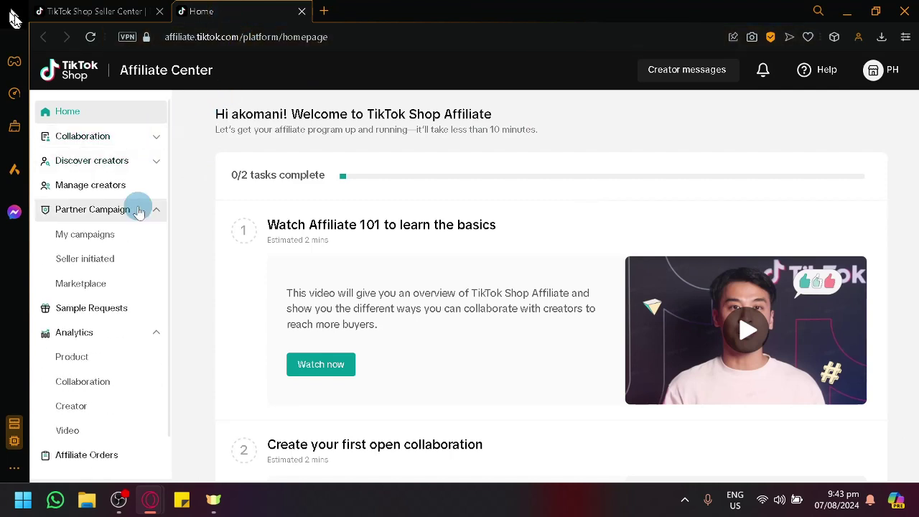
click(139, 208)
click(139, 264)
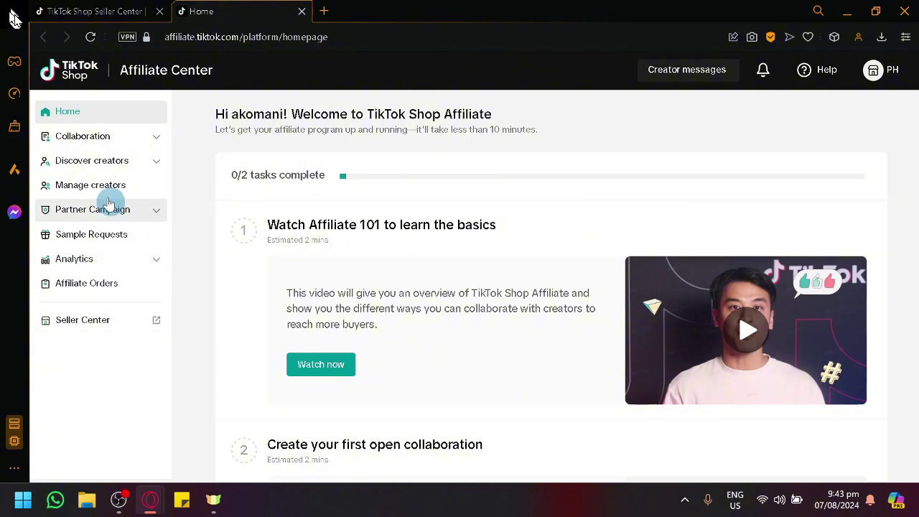
Examine the Affiliate Center's navigation sections enlarged, and restore the page to its default zoom level
scroll(64, 157, up, 4)
scroll(63, 156, up, 2)
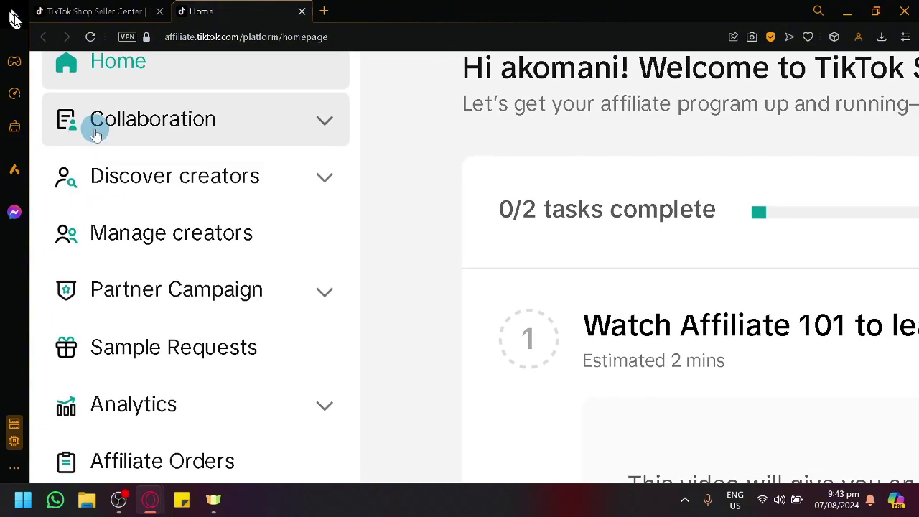
scroll(133, 115, up, 3)
scroll(133, 115, up, 1)
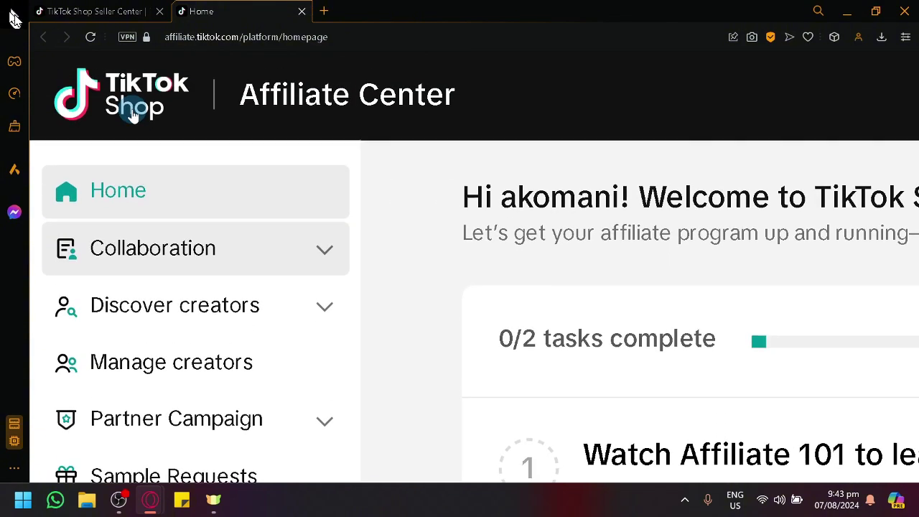
scroll(133, 115, down, 2)
scroll(133, 115, up, 3)
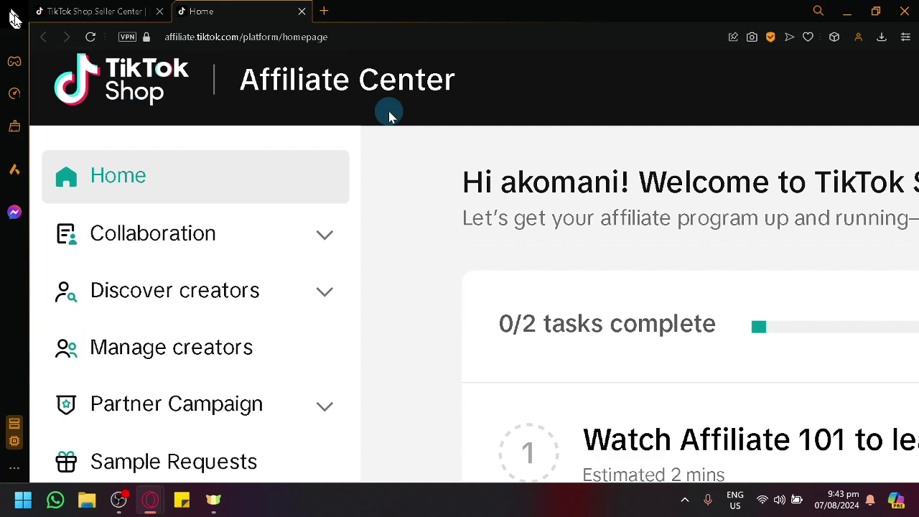
key(ctrl+0)
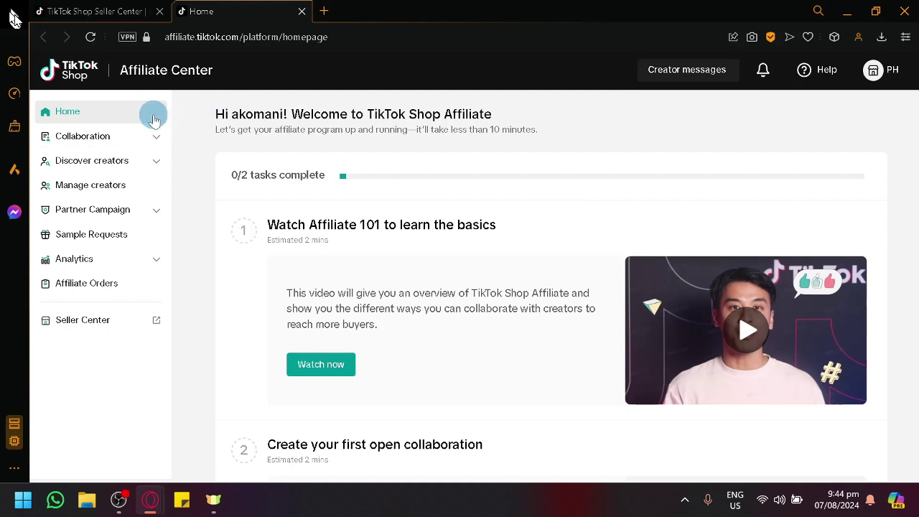
Open the Find creators page from the Discover creators section and dismiss the feedback survey
click(137, 163)
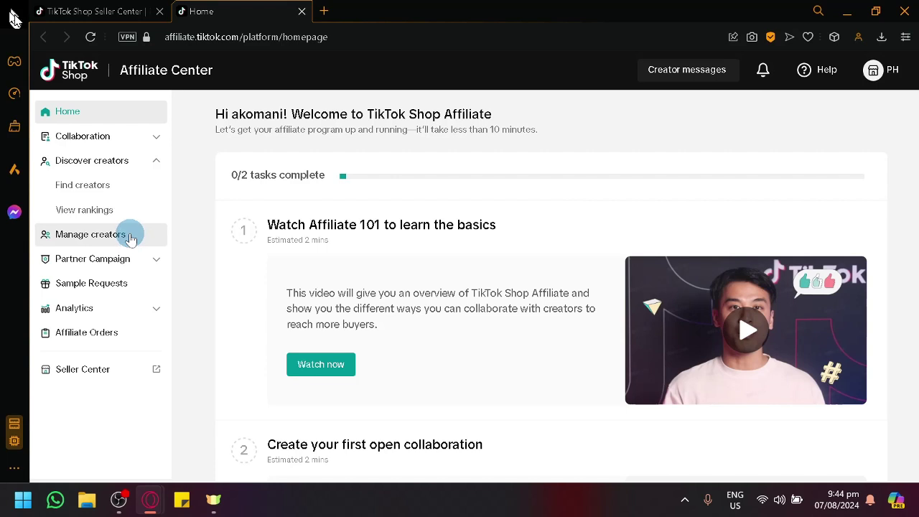
click(104, 185)
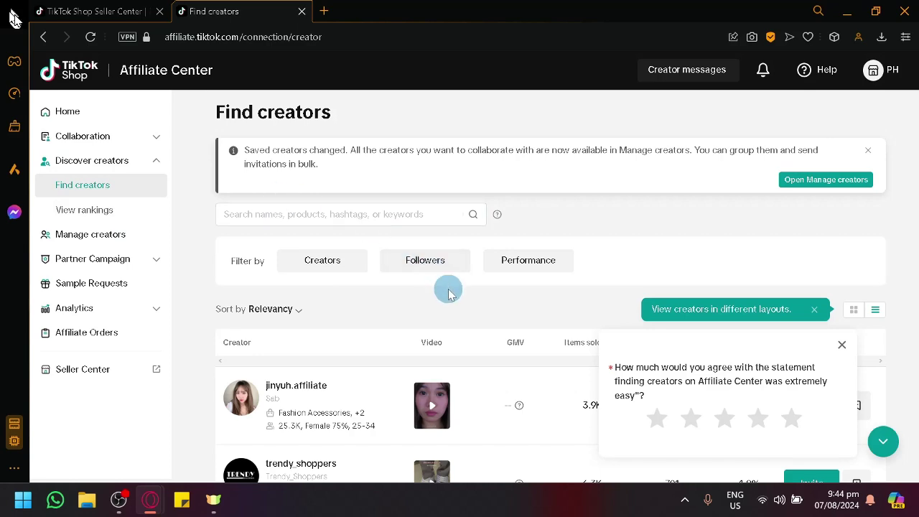
scroll(445, 289, down, 3)
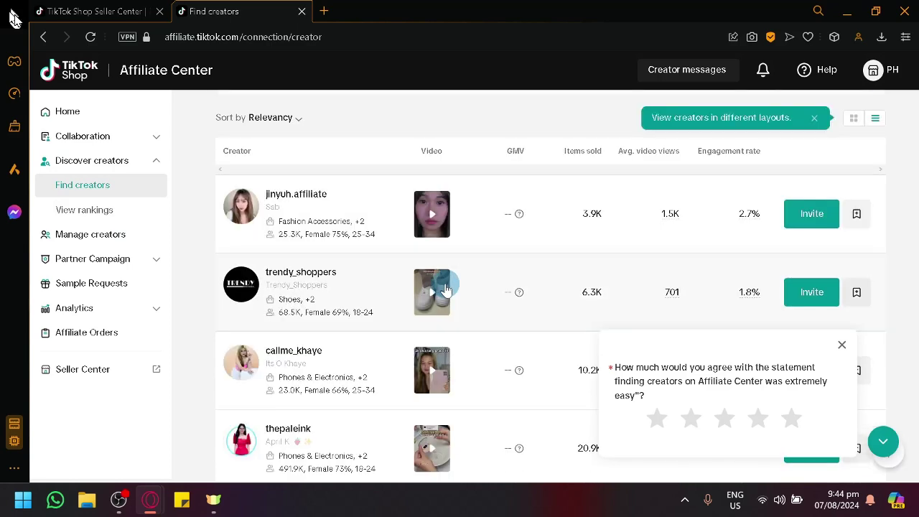
click(842, 345)
scroll(432, 220, up, 2)
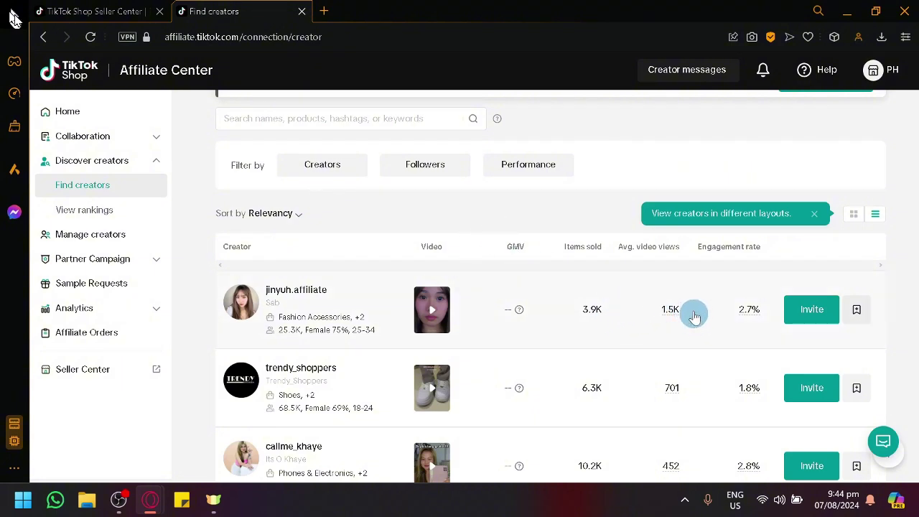
Examine the Find creators list with its search, filters, and each creator's items sold, average video views and engagement rate
scroll(706, 308, down, 6)
scroll(703, 311, up, 8)
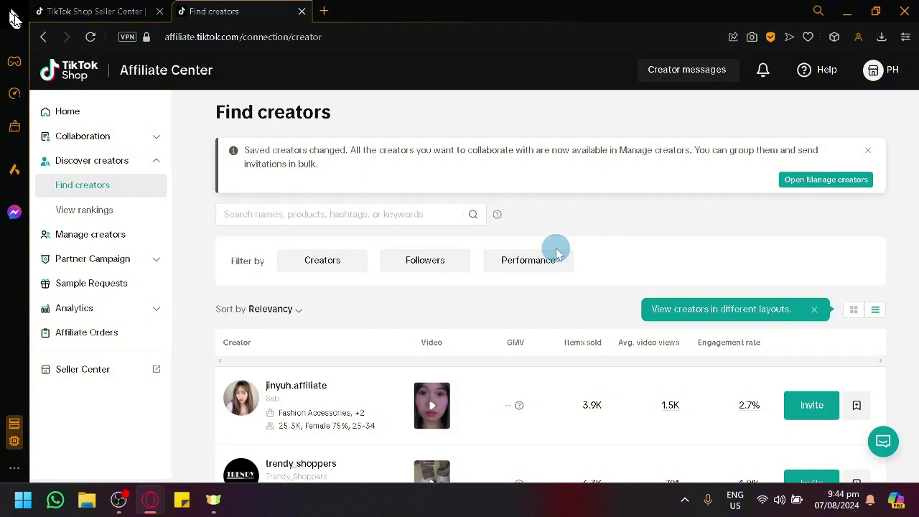
scroll(574, 266, down, 2)
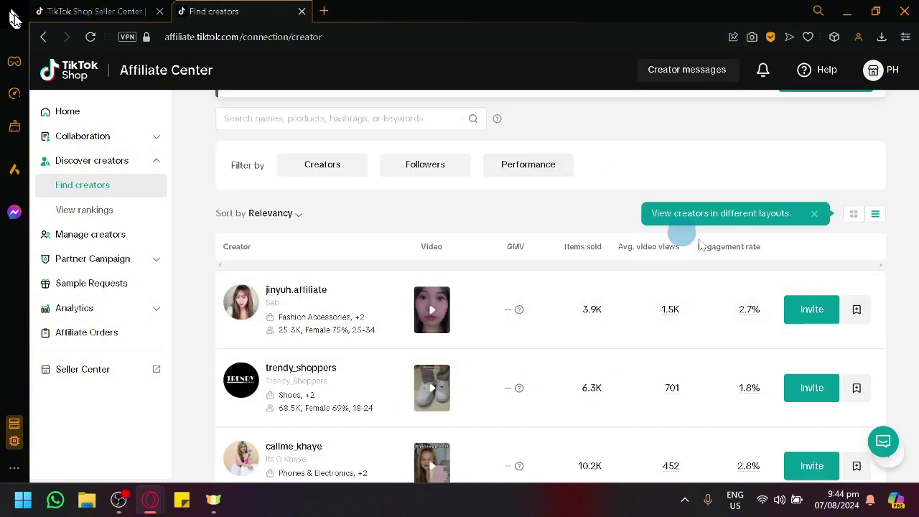
scroll(699, 338, down, 6)
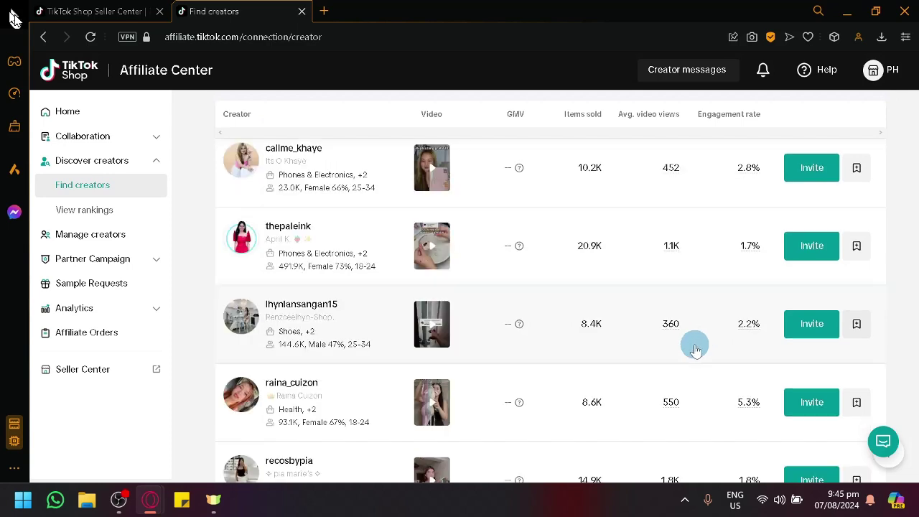
scroll(673, 247, up, 8)
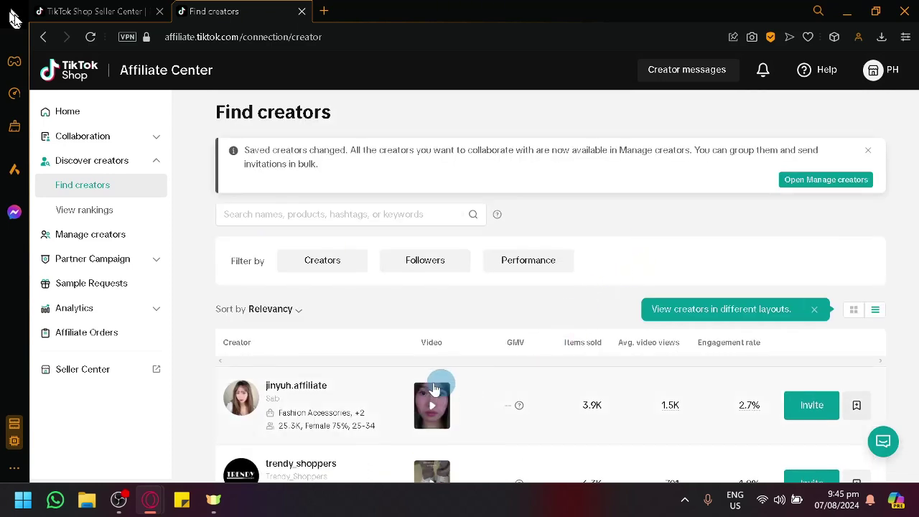
scroll(292, 363, down, 2)
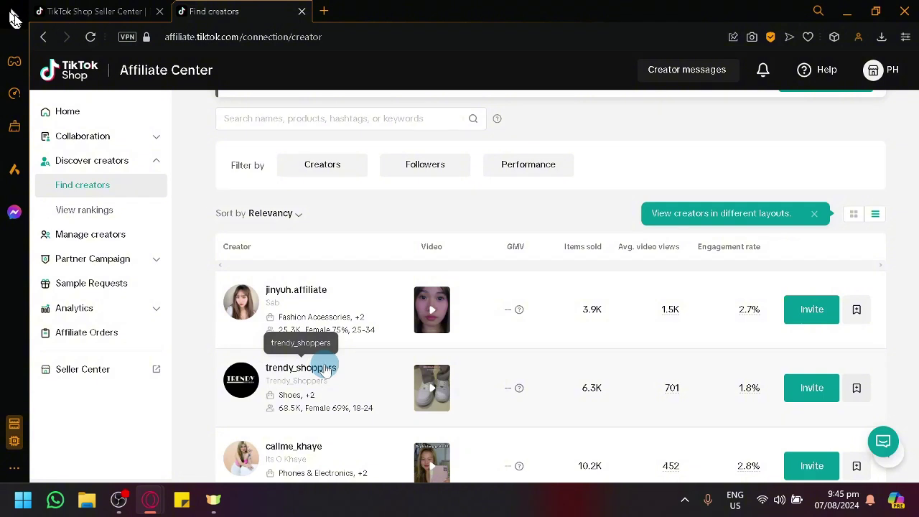
scroll(459, 229, up, 2)
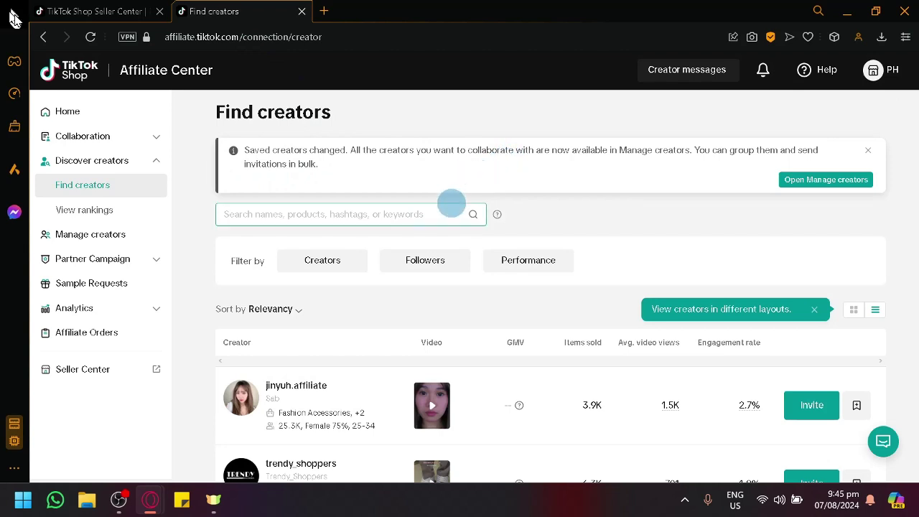
scroll(451, 203, down, 2)
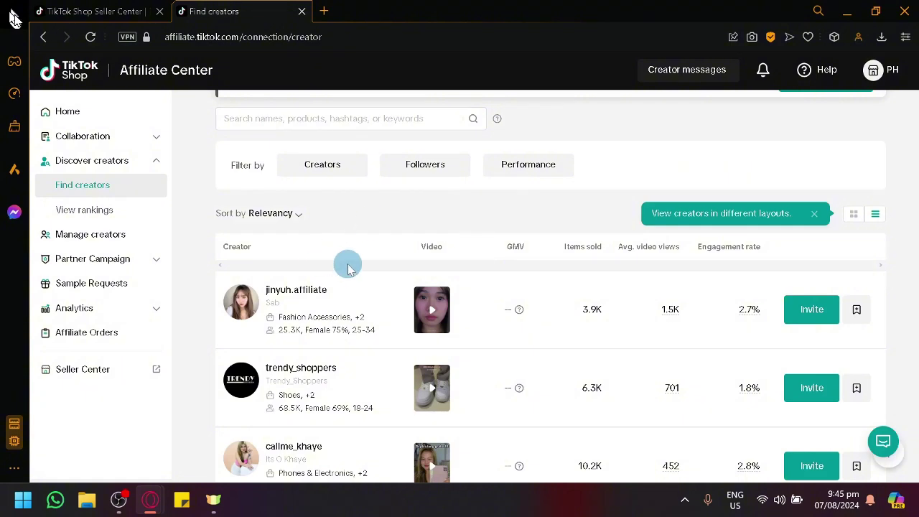
View the creator rankings for Top sales, Fast growing, Popular content, Productive creator and Top collaborators
click(94, 213)
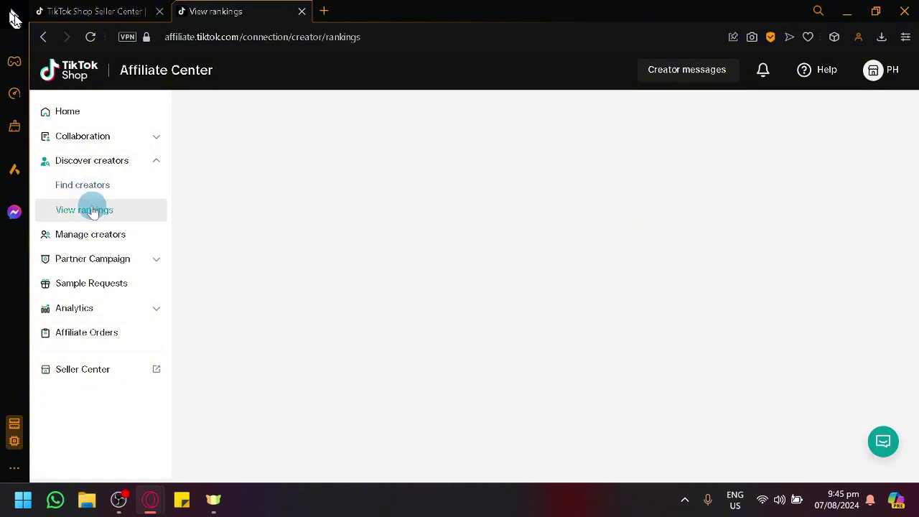
scroll(467, 277, down, 3)
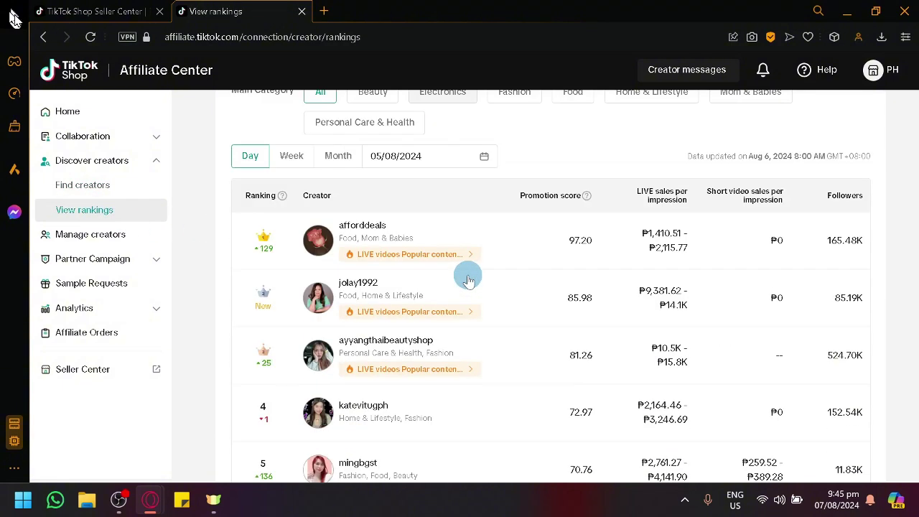
scroll(617, 239, up, 2)
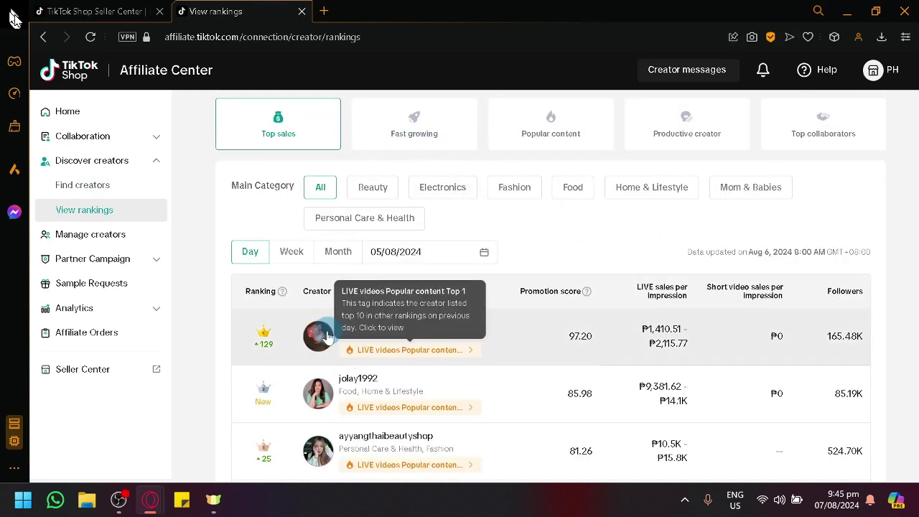
click(381, 143)
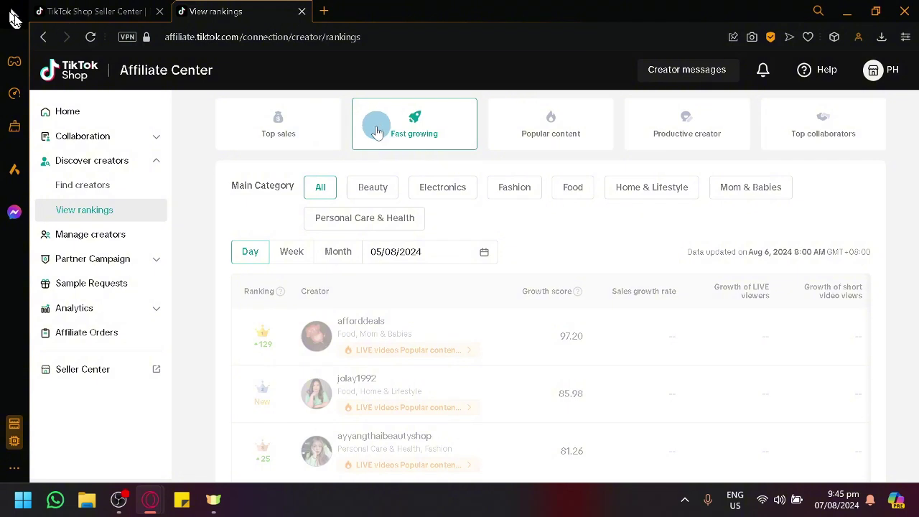
click(573, 142)
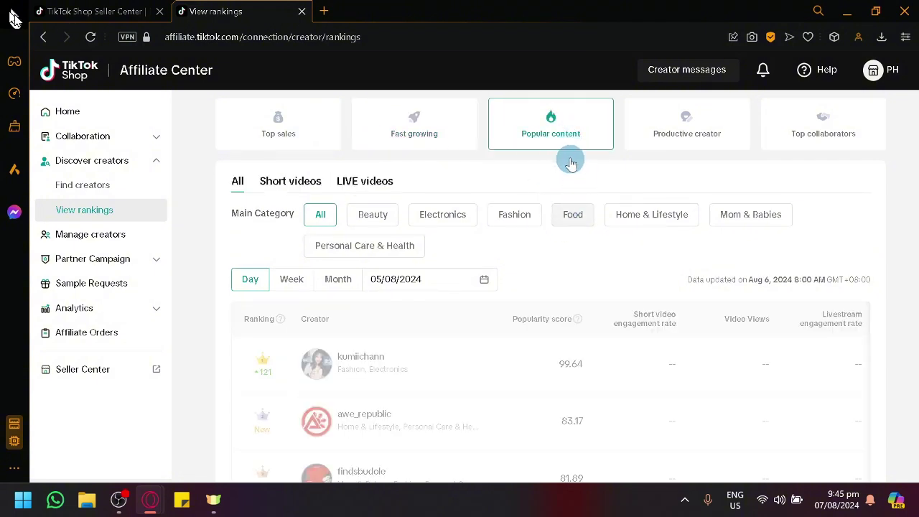
click(710, 146)
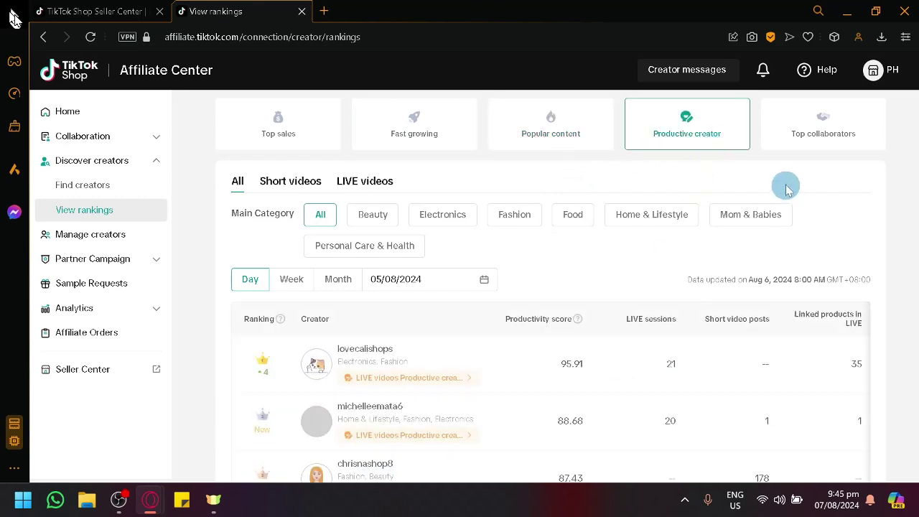
click(816, 129)
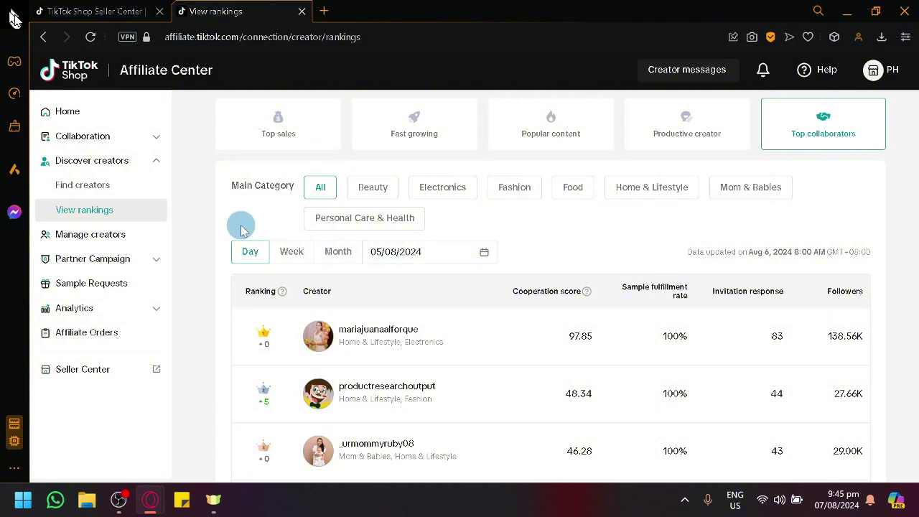
Open Manage creators, complete its introduction, dismiss the saved creators tip, and look over the filters and creator table
click(128, 244)
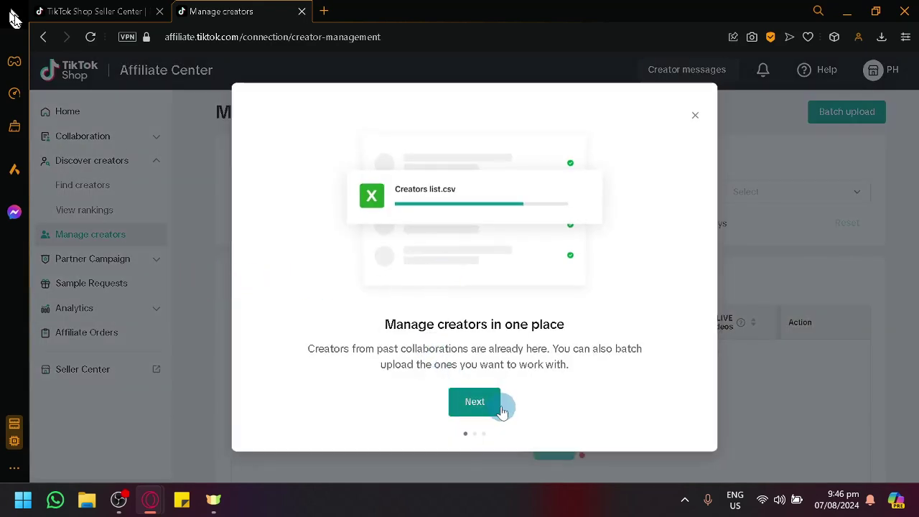
click(503, 411)
click(524, 406)
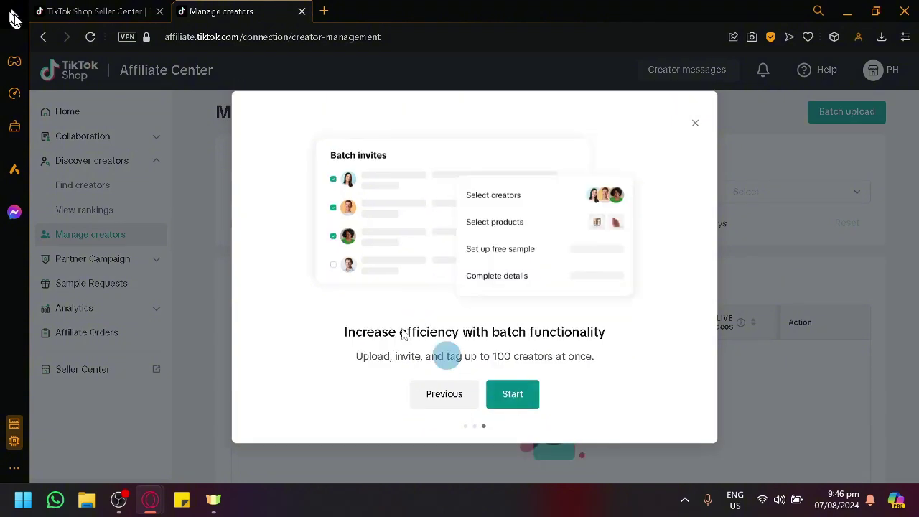
click(514, 397)
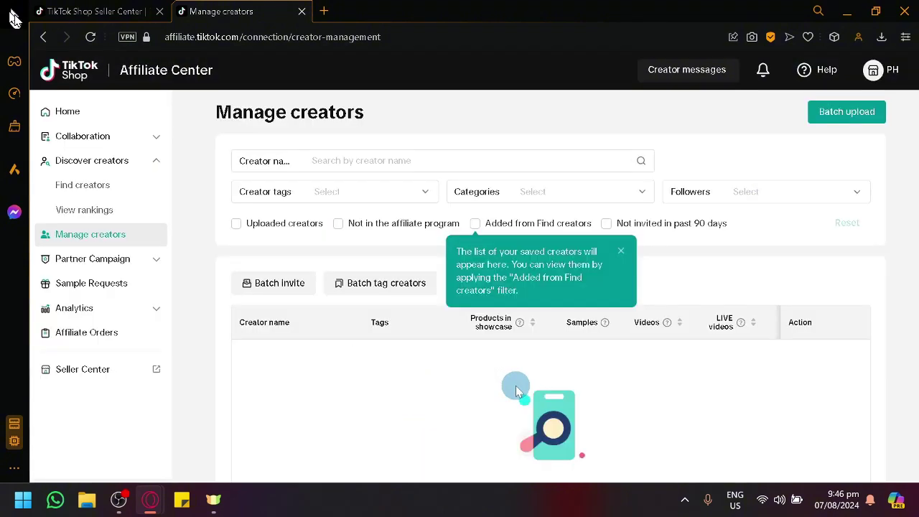
click(620, 255)
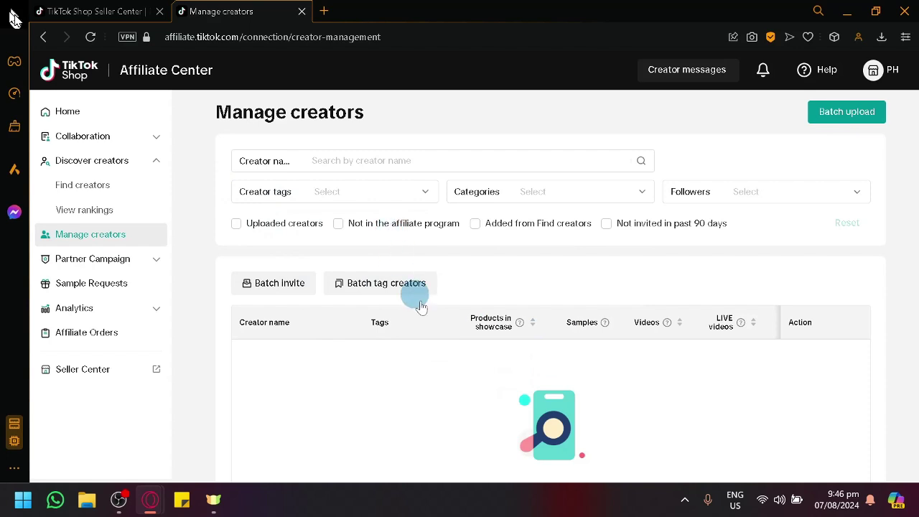
scroll(406, 290, down, 1)
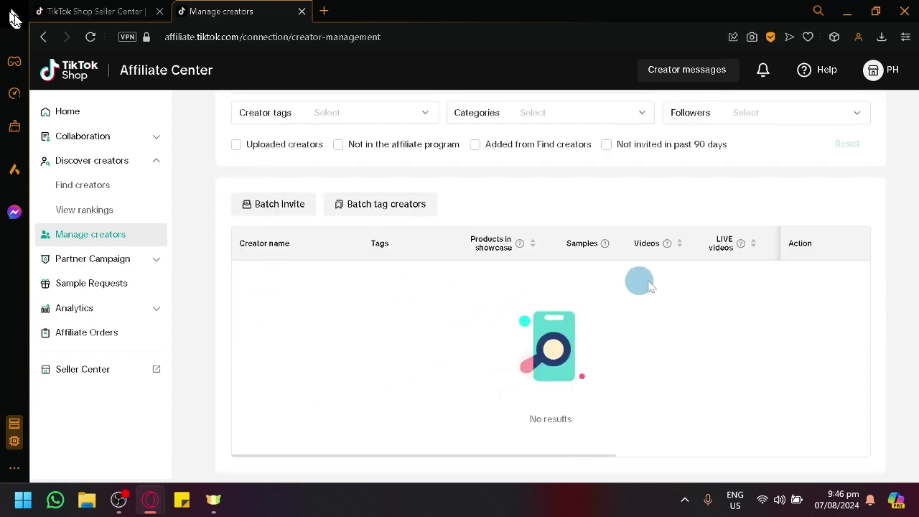
scroll(825, 309, up, 1)
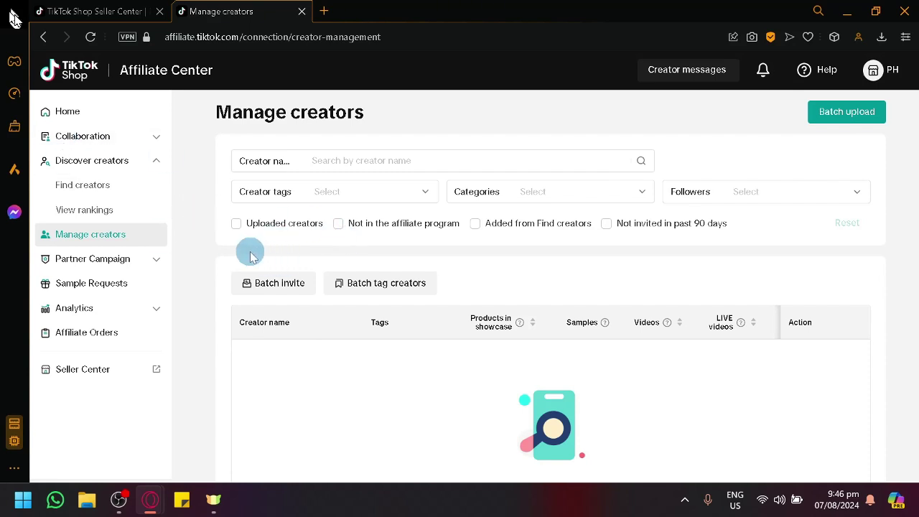
Expand Partner Campaign, check the seller-initiated and agency-initiated lists in My campaigns, and open the Seller initiated page
click(159, 258)
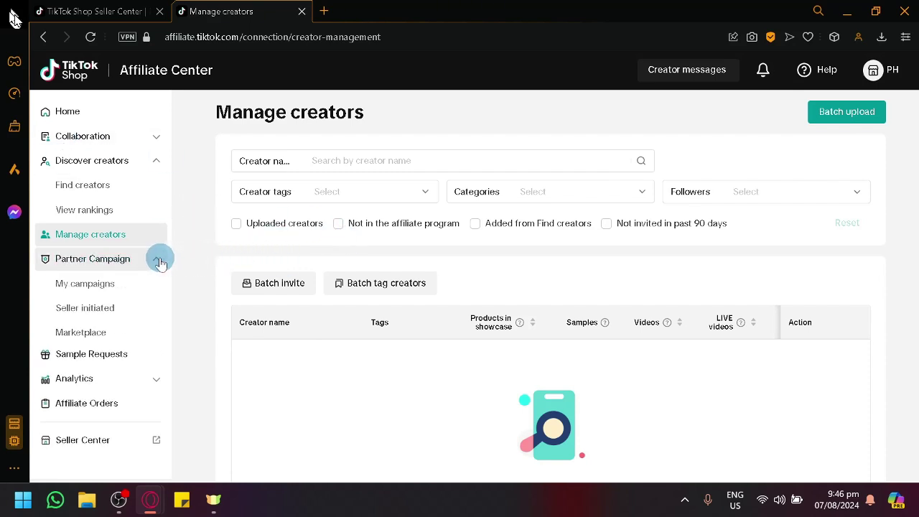
click(130, 294)
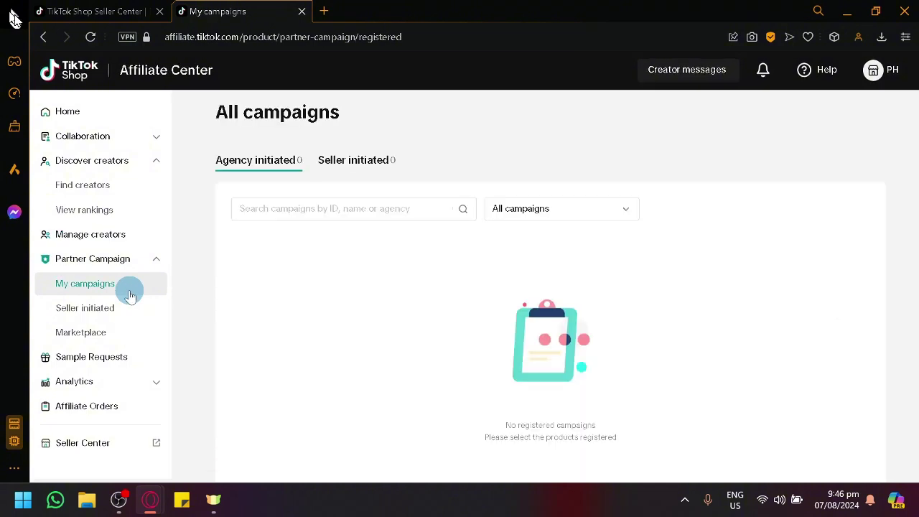
click(334, 160)
click(282, 160)
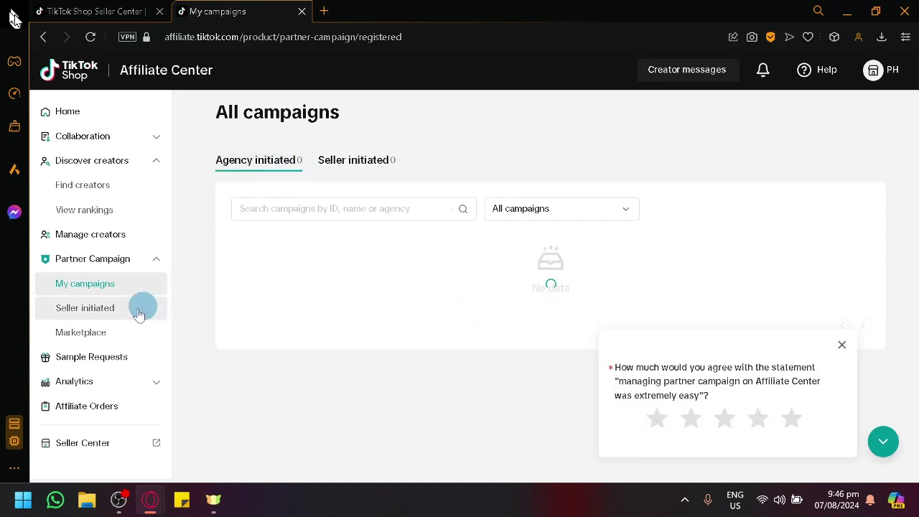
click(127, 310)
Open the Partner Campaign Marketplace and review the three registration steps and the listed campaigns' periods and commission rate requirements
click(114, 338)
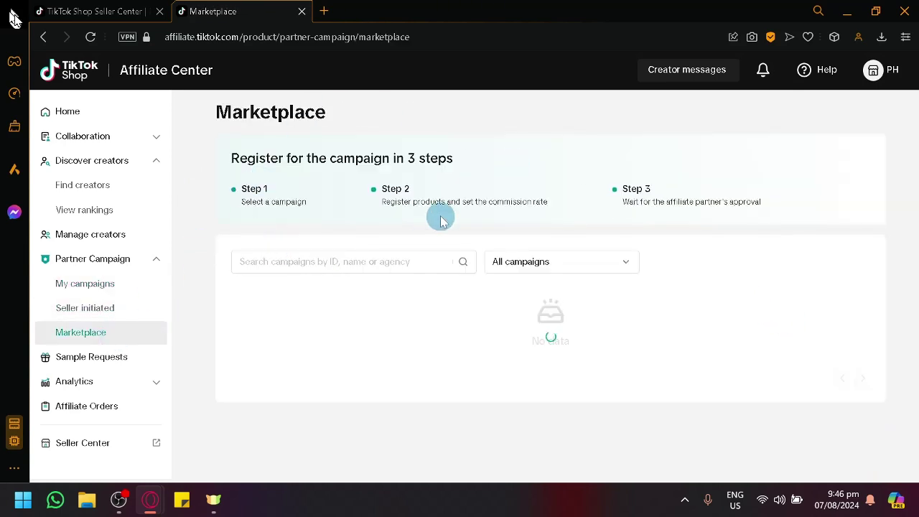
click(425, 267)
click(324, 202)
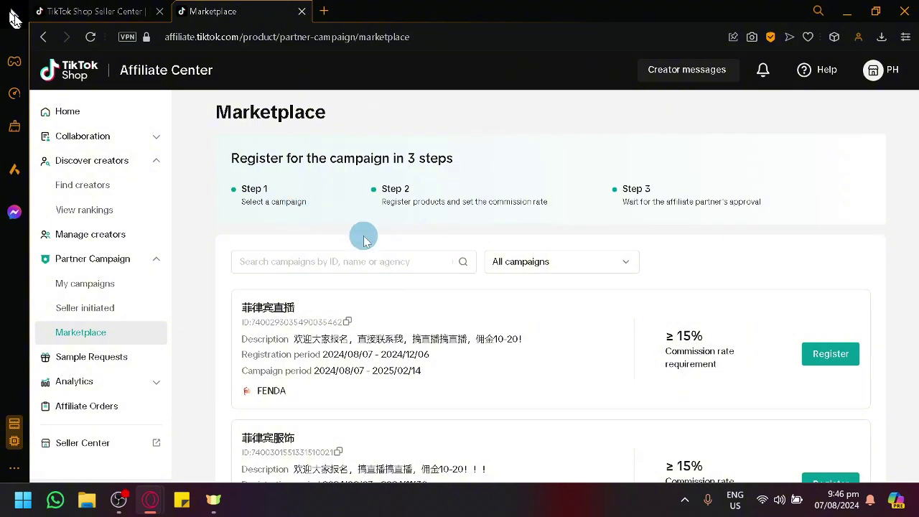
scroll(361, 232, down, 1)
scroll(349, 206, up, 1)
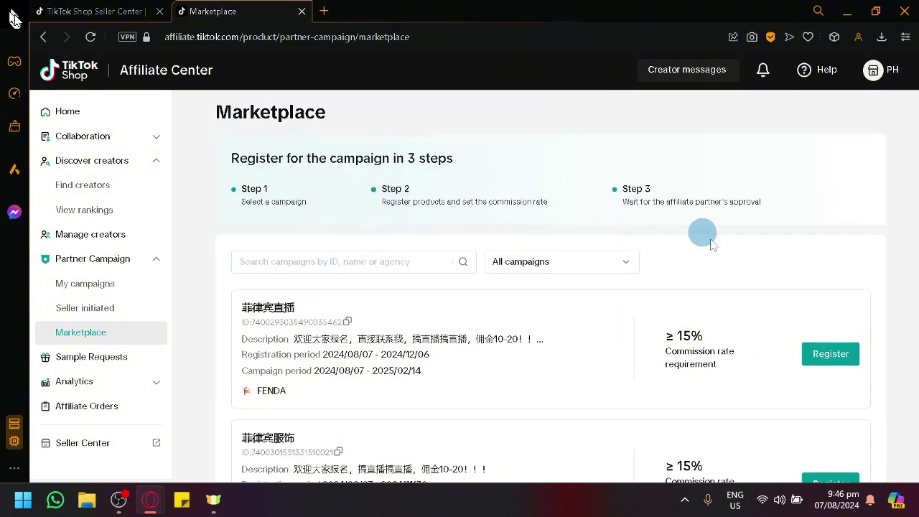
scroll(460, 277, down, 3)
scroll(519, 244, down, 2)
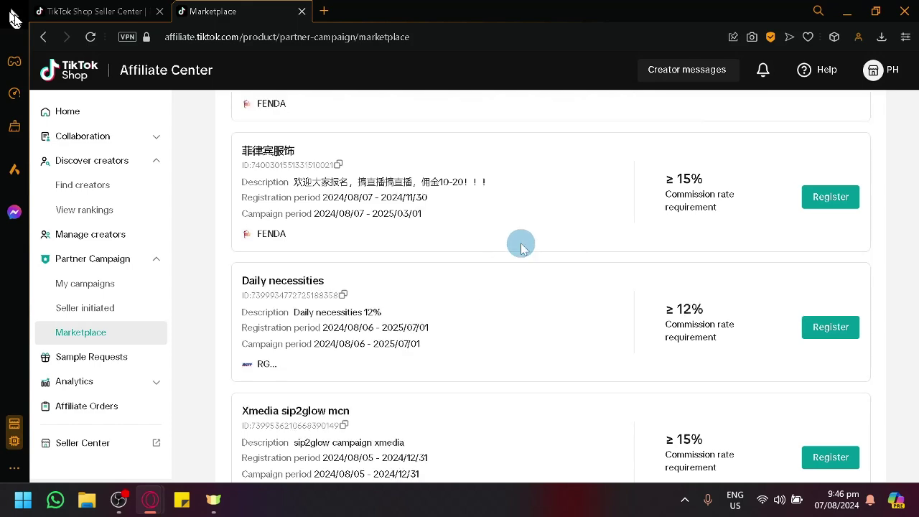
scroll(404, 239, up, 1)
scroll(378, 334, down, 1)
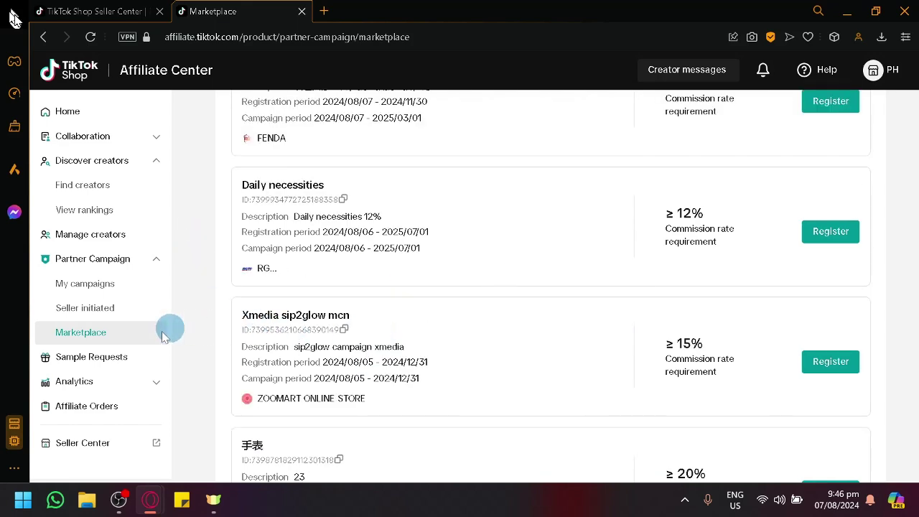
Open the Sample Requests page, look over its request table, and dismiss the feedback survey
click(131, 362)
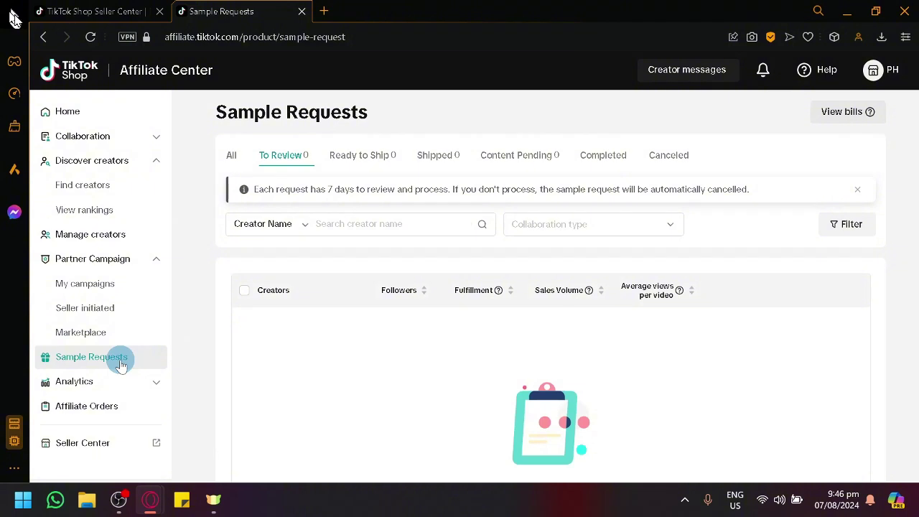
scroll(377, 258, down, 1)
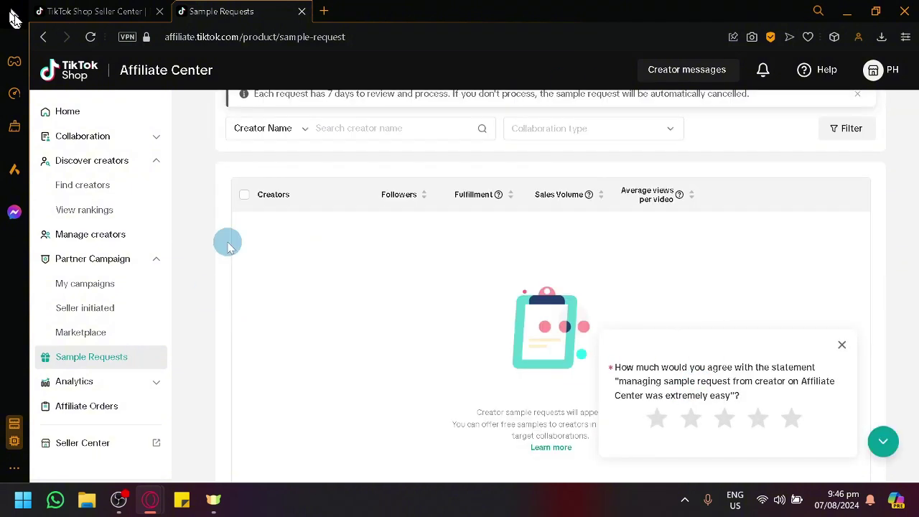
click(842, 345)
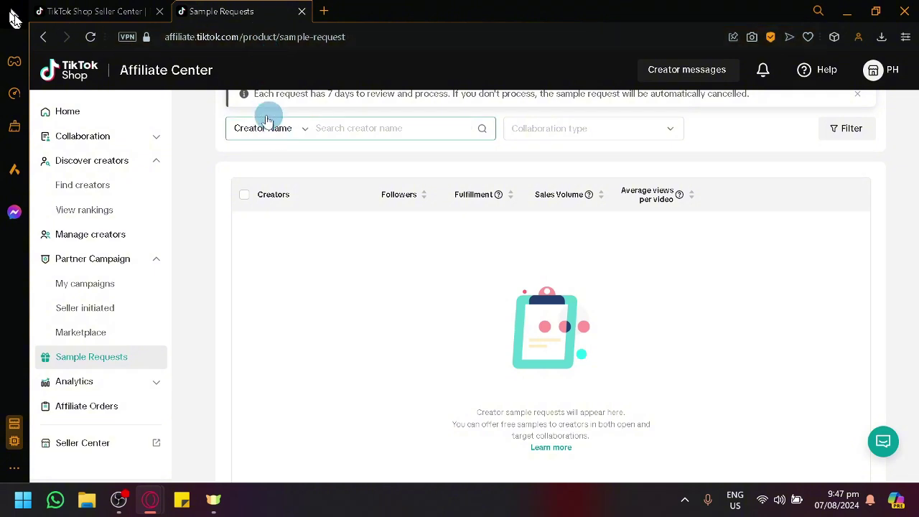
Return to the start of the Sample Requests page, expand Analytics, and look over its report categories
scroll(322, 238, up, 2)
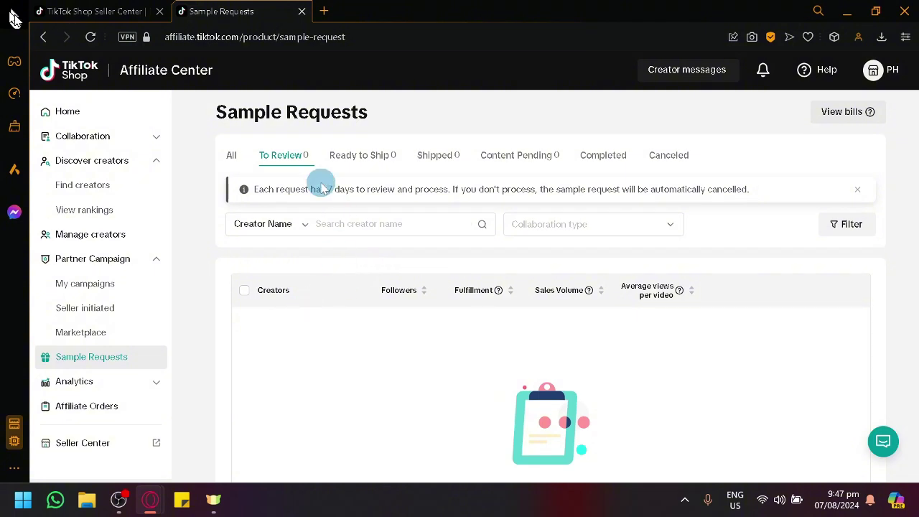
click(143, 376)
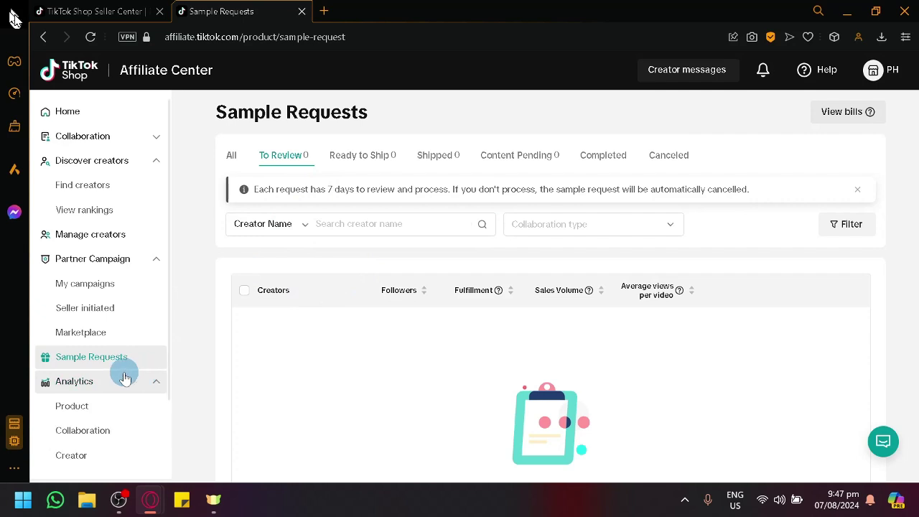
scroll(119, 363, down, 1)
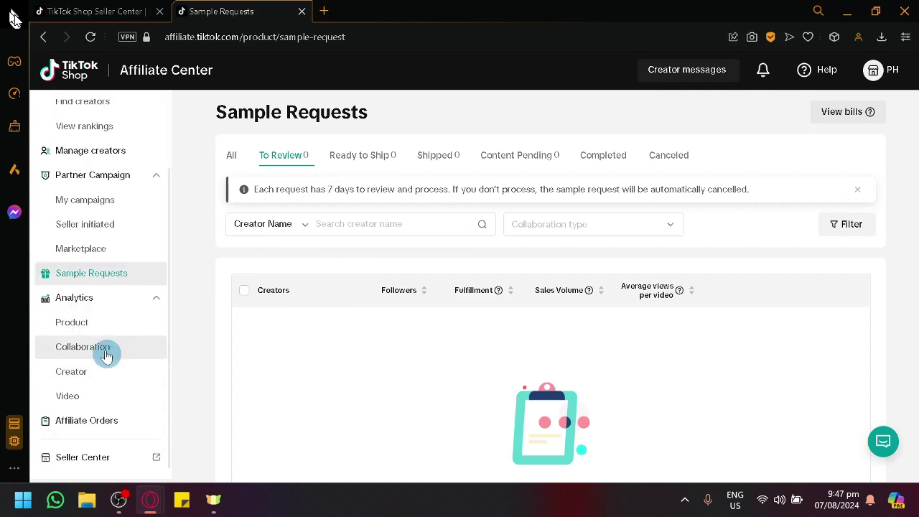
Open the Affiliate Orders page, dismiss the order export tip, look over the order filters and table, and close the feedback survey
click(90, 418)
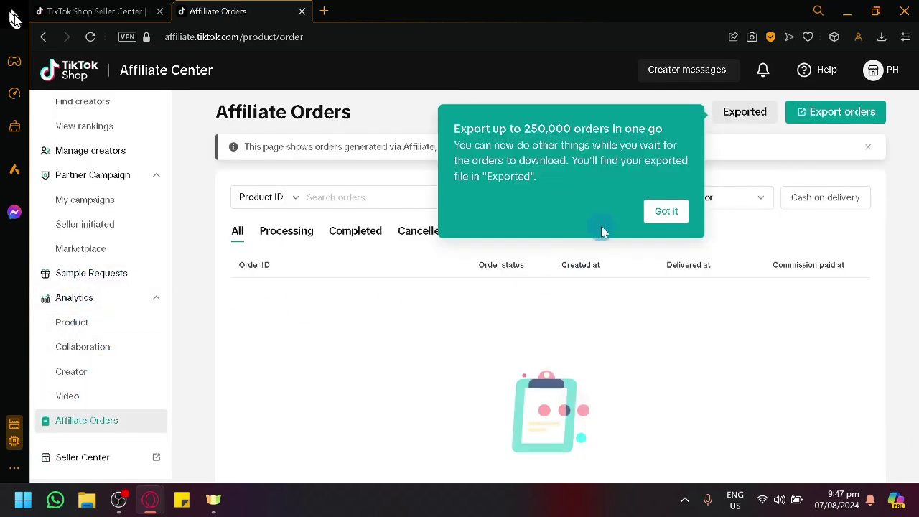
click(665, 213)
scroll(568, 396, down, 3)
scroll(430, 301, up, 3)
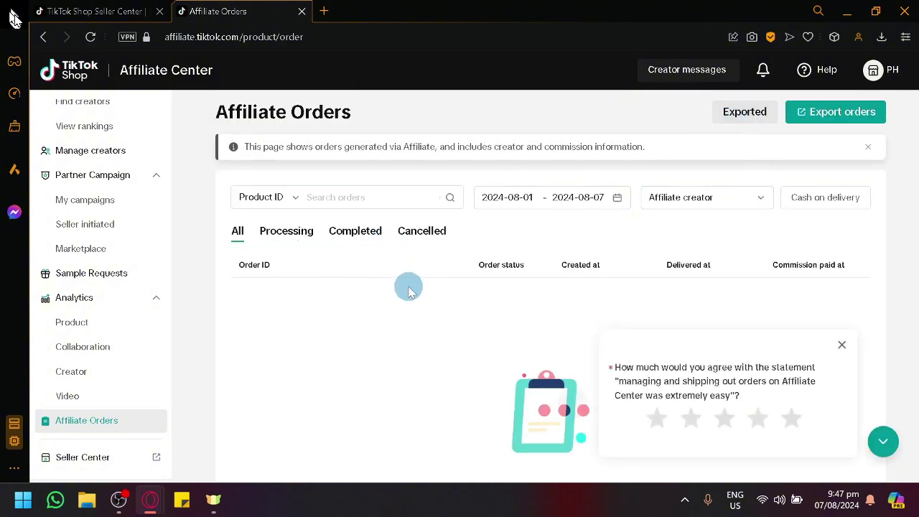
click(841, 344)
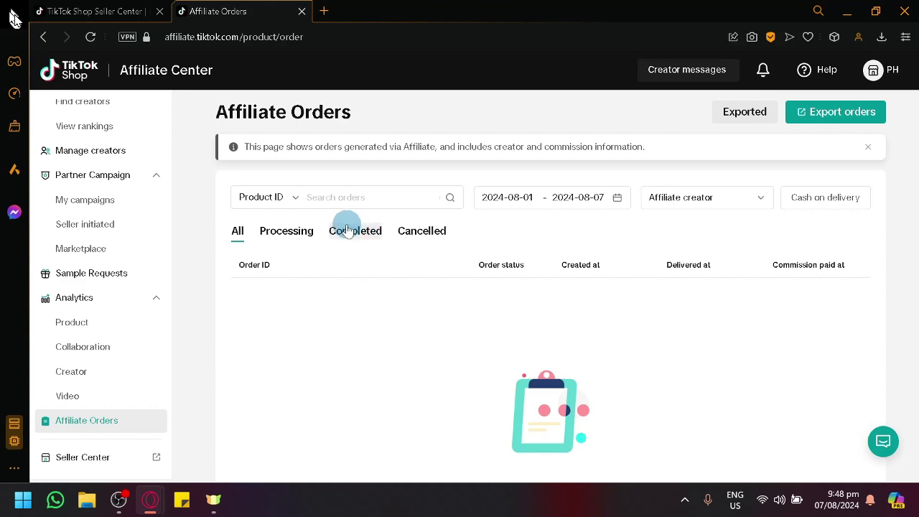
Expand Collaboration and review how the Open collaboration and Target collaboration pages explain working with creators
scroll(156, 167, up, 2)
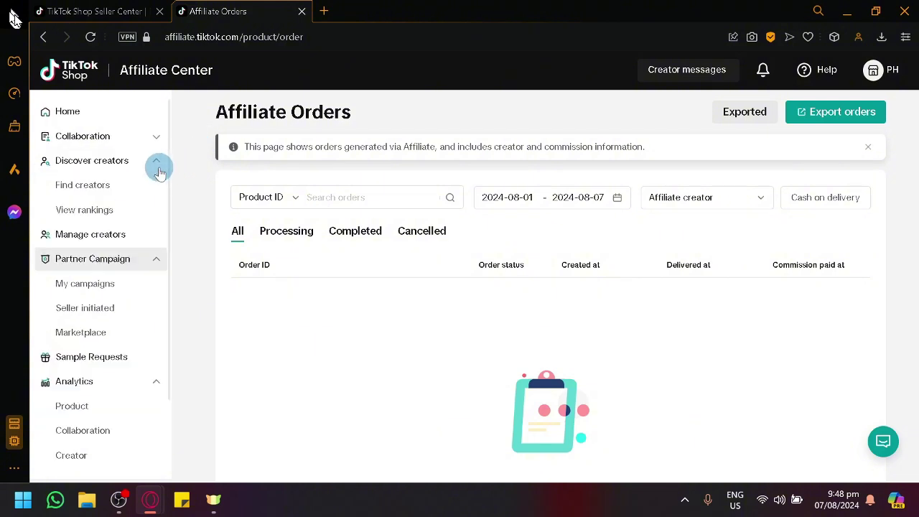
click(128, 136)
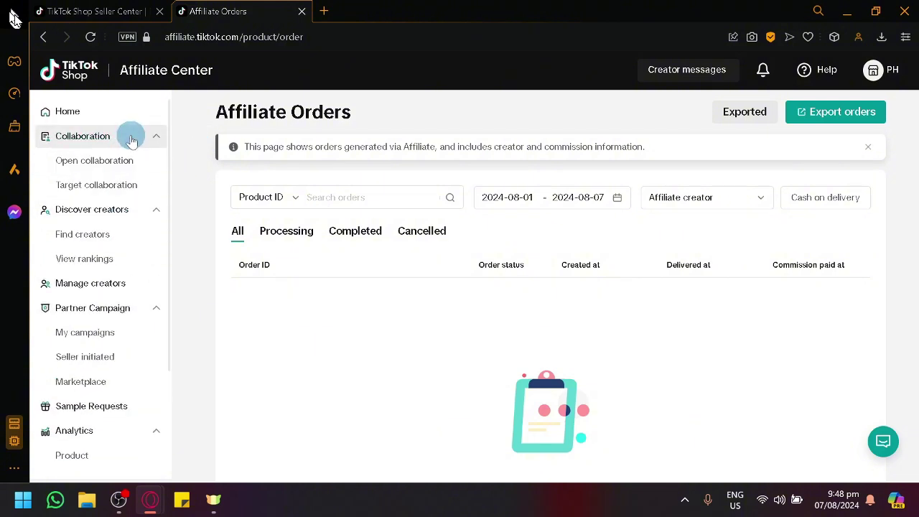
click(123, 161)
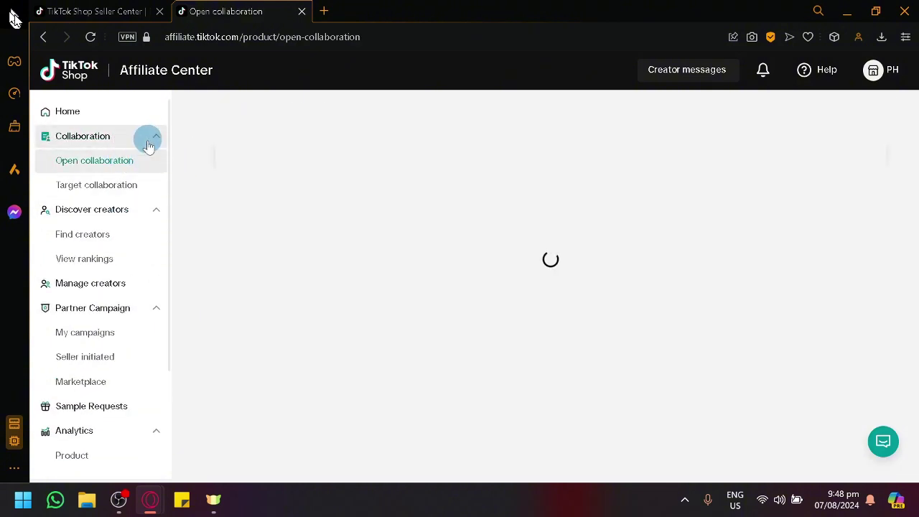
scroll(421, 298, down, 2)
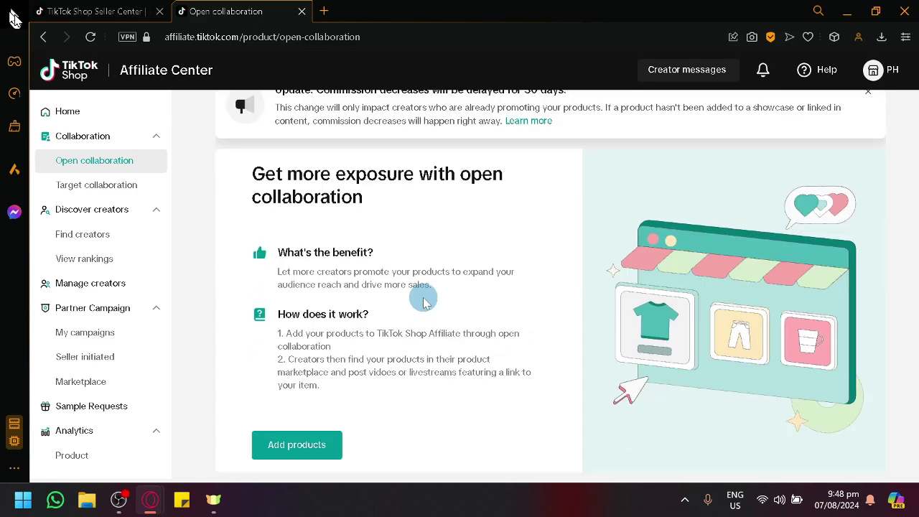
scroll(424, 302, up, 2)
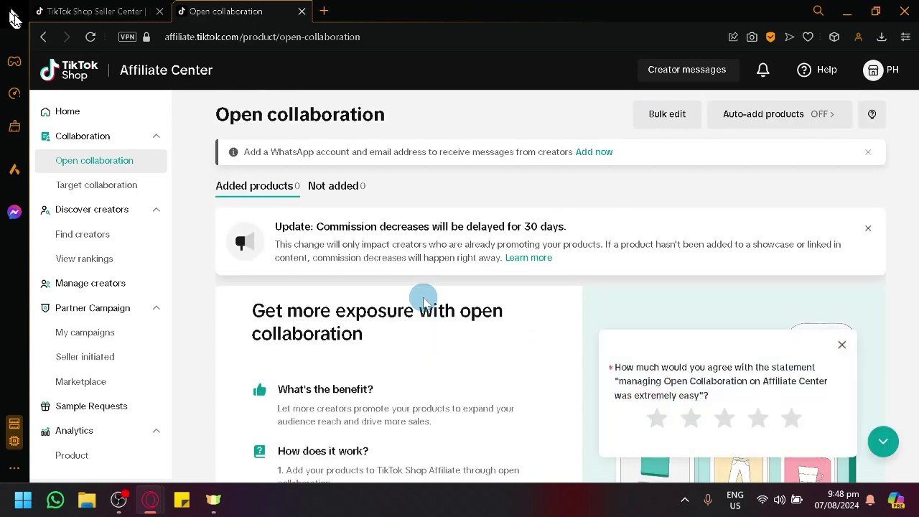
scroll(424, 301, down, 2)
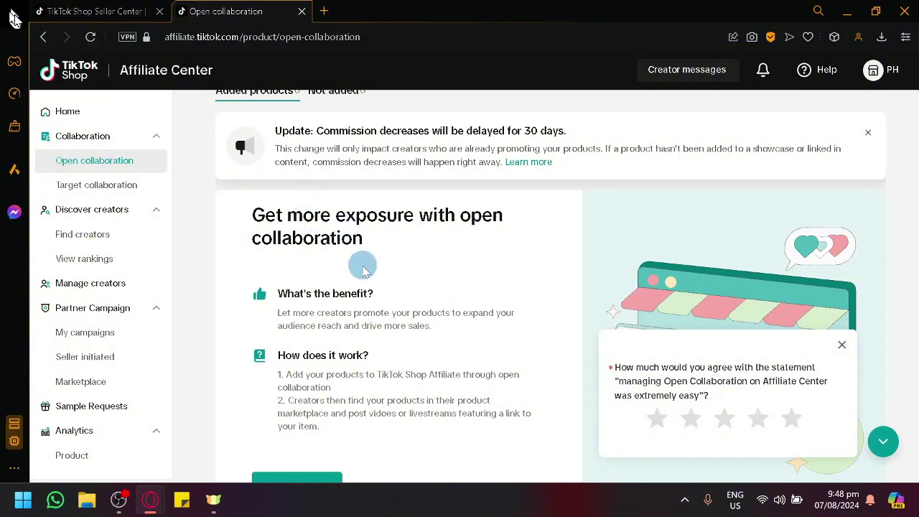
click(106, 191)
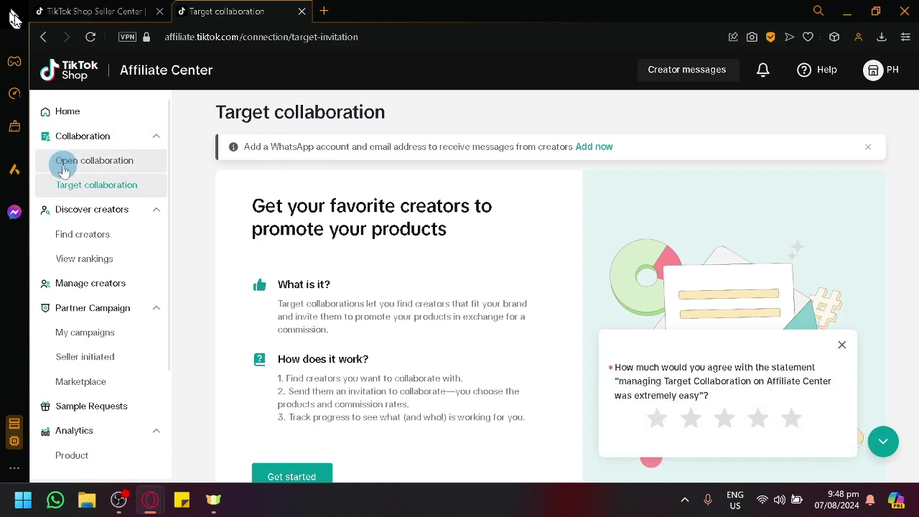
scroll(36, 344, down, 2)
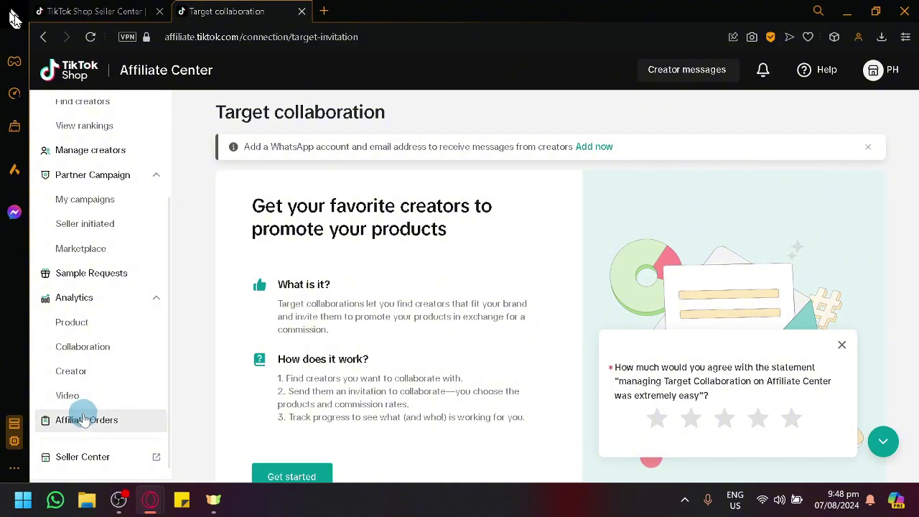
Switch back to the Seller Center homepage and reveal the Affiliate Marketing options
click(108, 8)
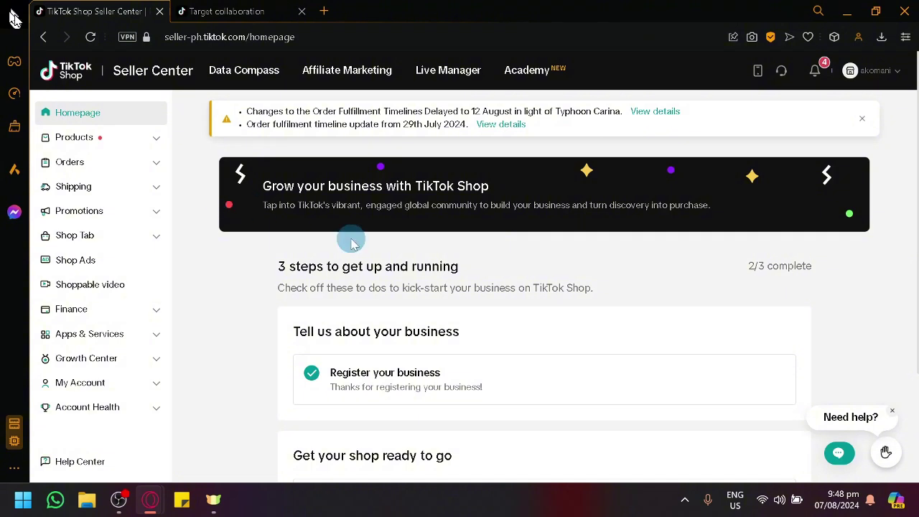
mouse_move(325, 69)
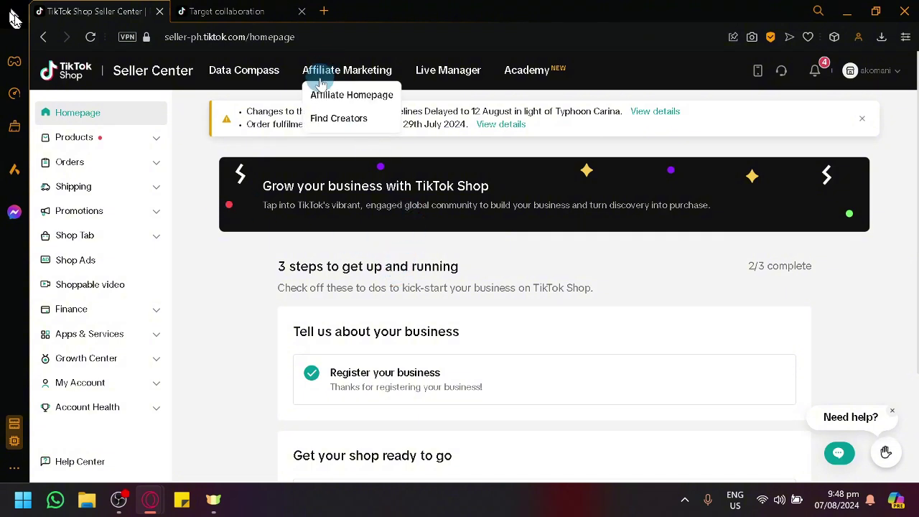